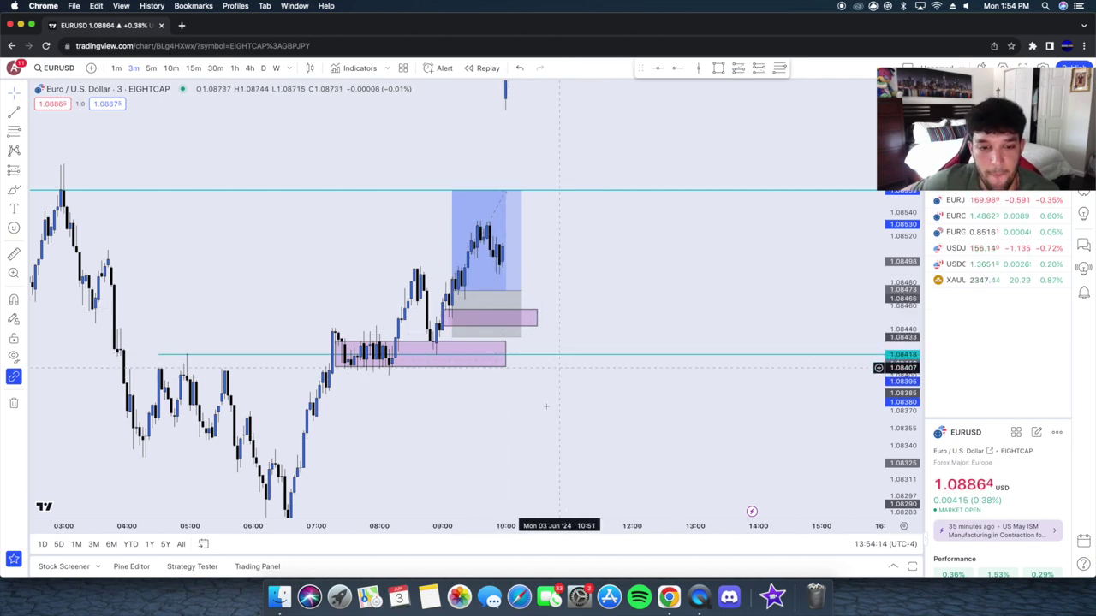
# Step: Switch EUR/USD to 15-minute candles, scroll to later bars, and nudge the lower level line slightly
pyautogui.hscroll(-4, 545, 407)
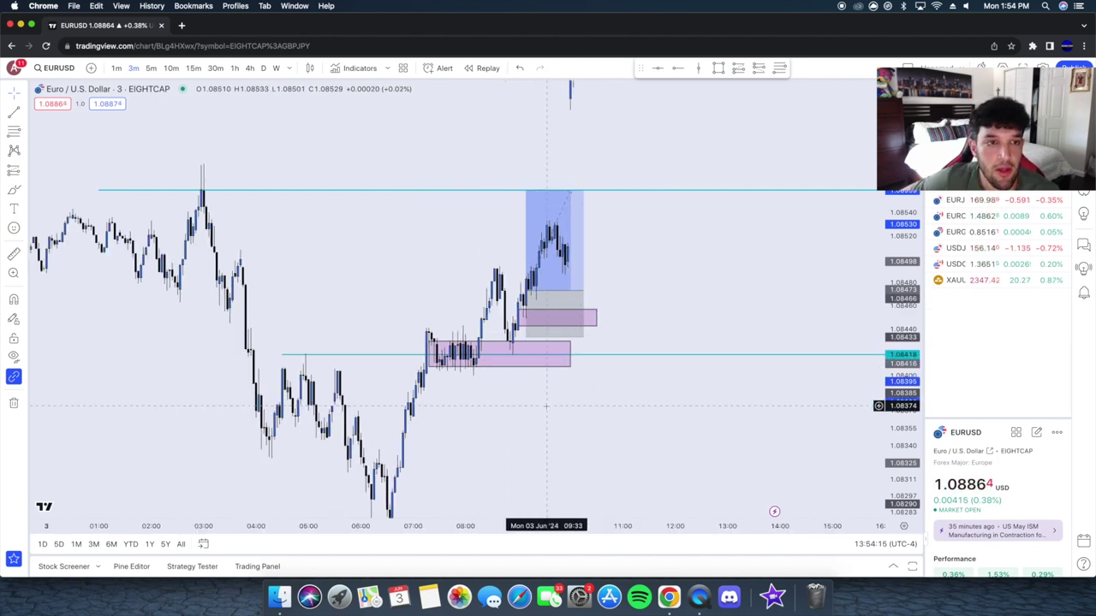
pyautogui.click(202, 75)
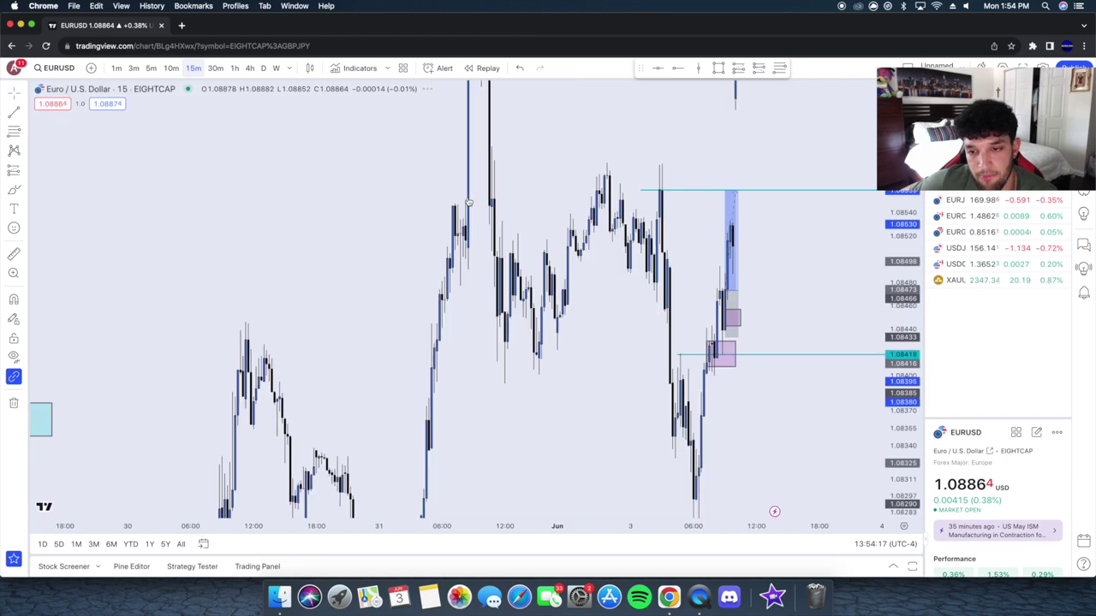
pyautogui.hscroll(5, 768, 332)
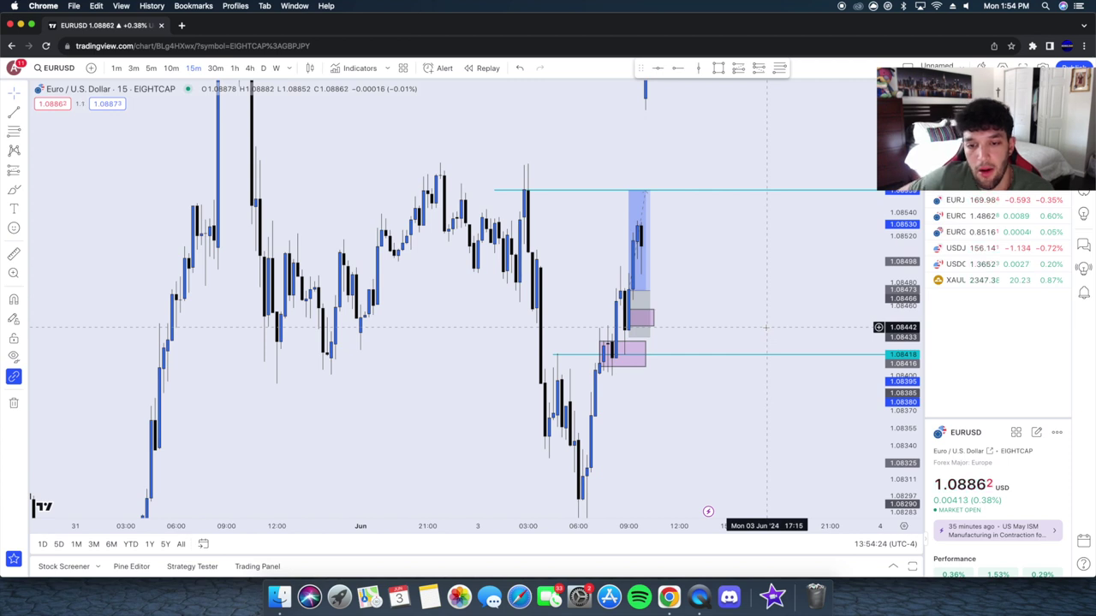
pyautogui.hscroll(3, 767, 327)
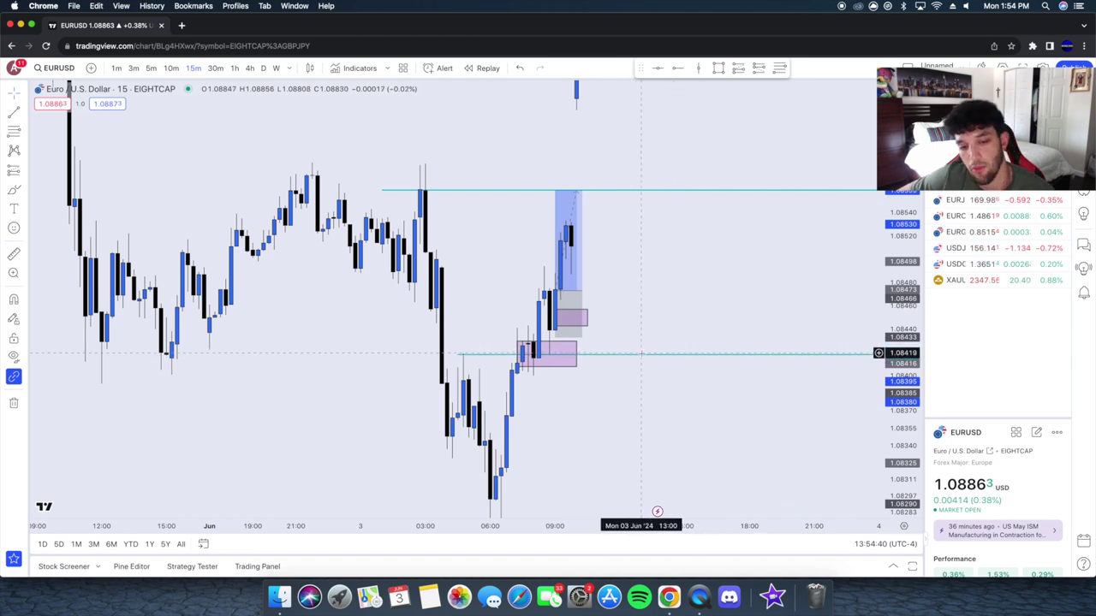
pyautogui.moveTo(641, 353)
pyautogui.mouseDown()
pyautogui.moveTo(650, 361)
pyautogui.moveTo(633, 358)
pyautogui.mouseUp()
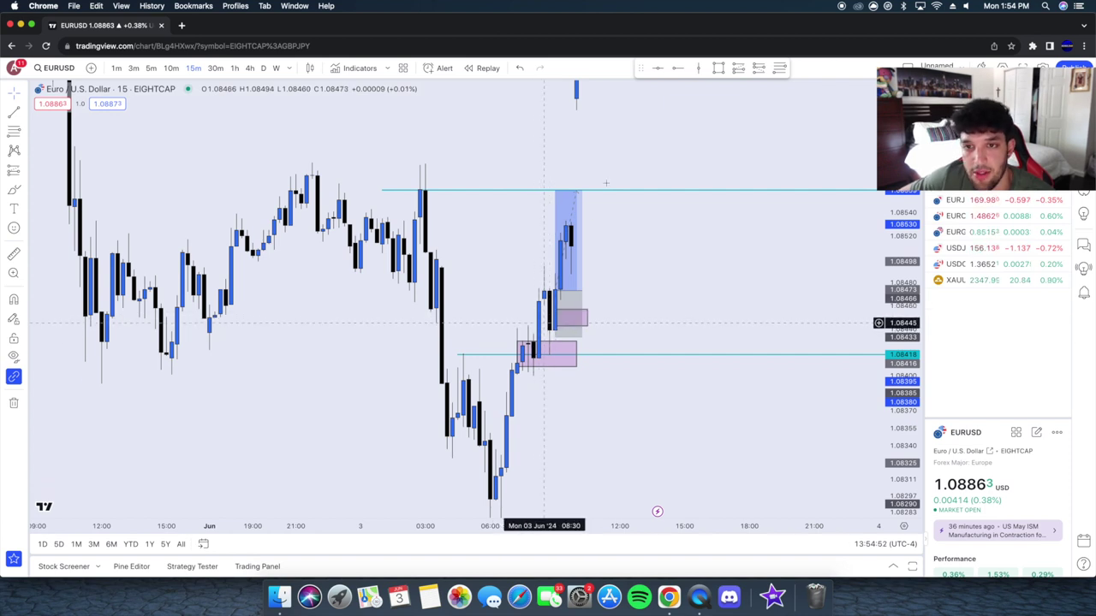
pyautogui.moveTo(548, 307); pyautogui.dragTo(689, 334)
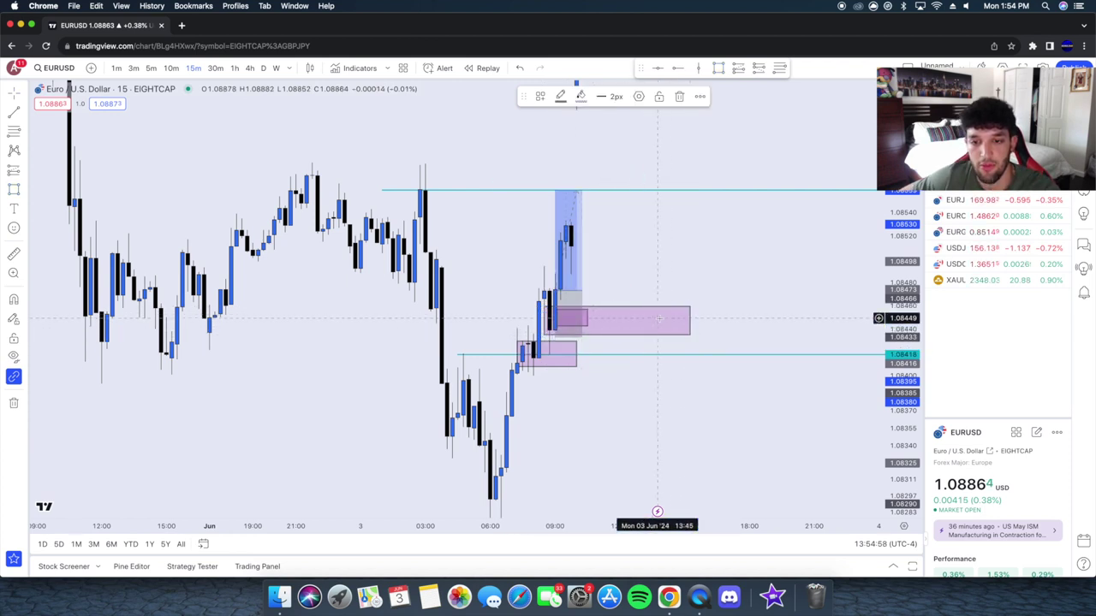
pyautogui.click(658, 308)
pyautogui.click(658, 309)
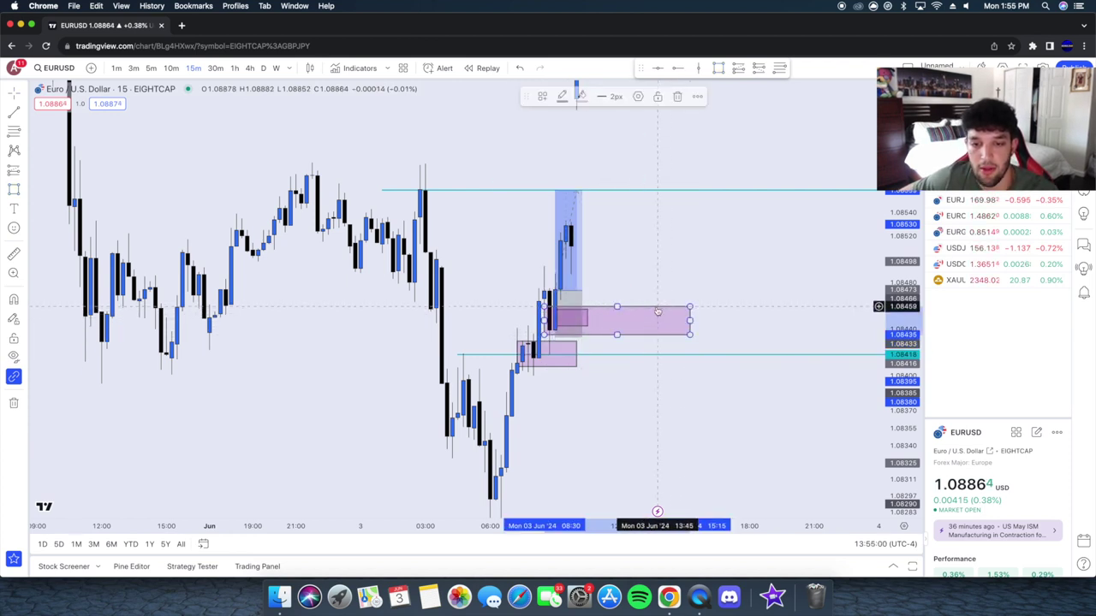
pyautogui.press('Delete')
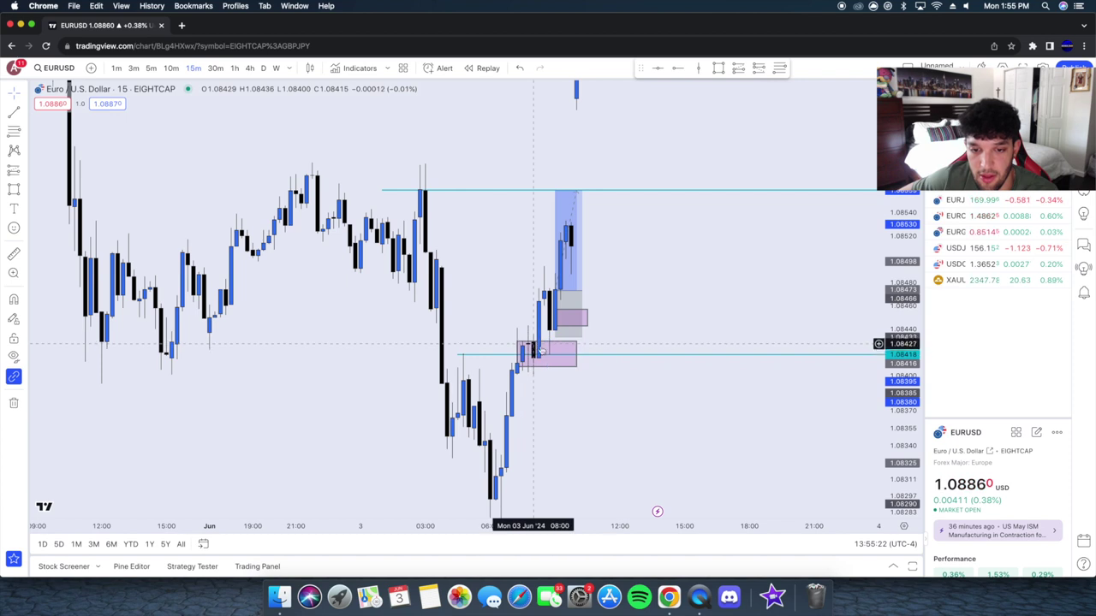
pyautogui.scroll(-3, 539, 365)
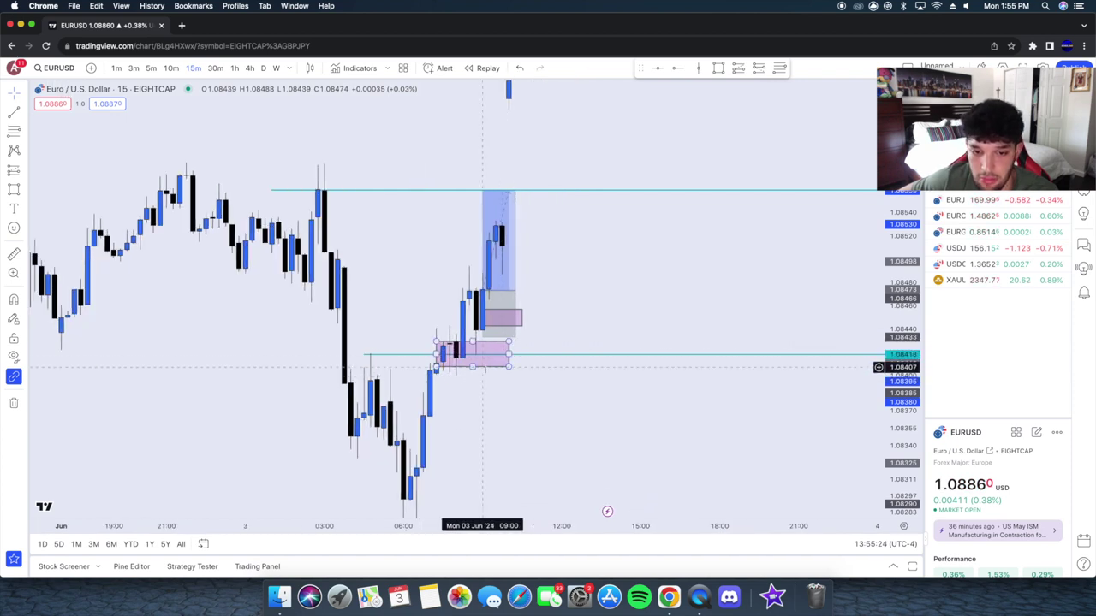
pyautogui.scroll(3, 514, 359)
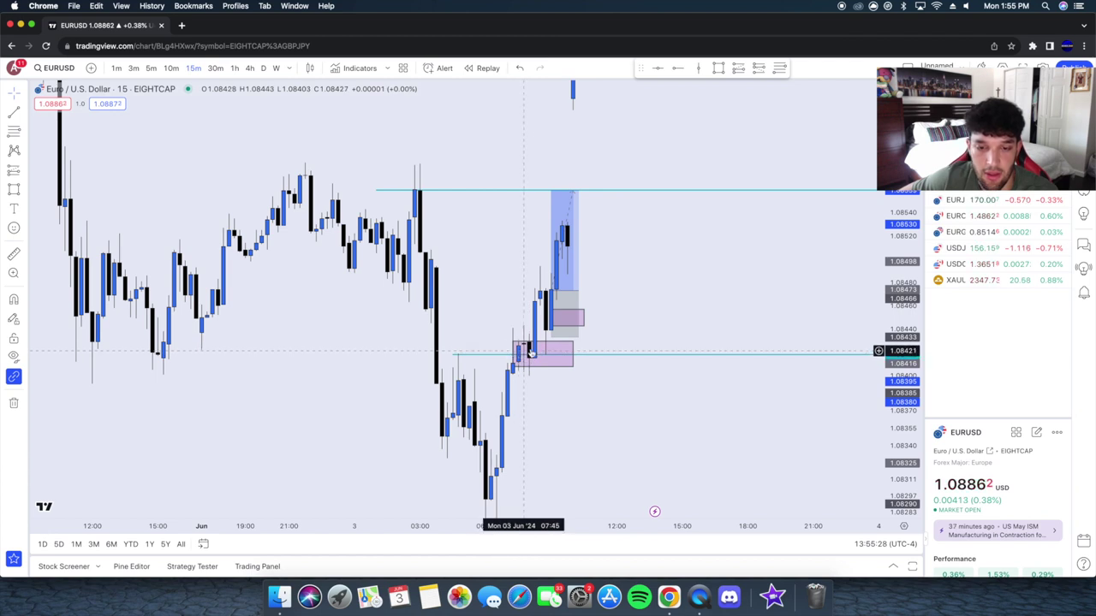
pyautogui.click(152, 68)
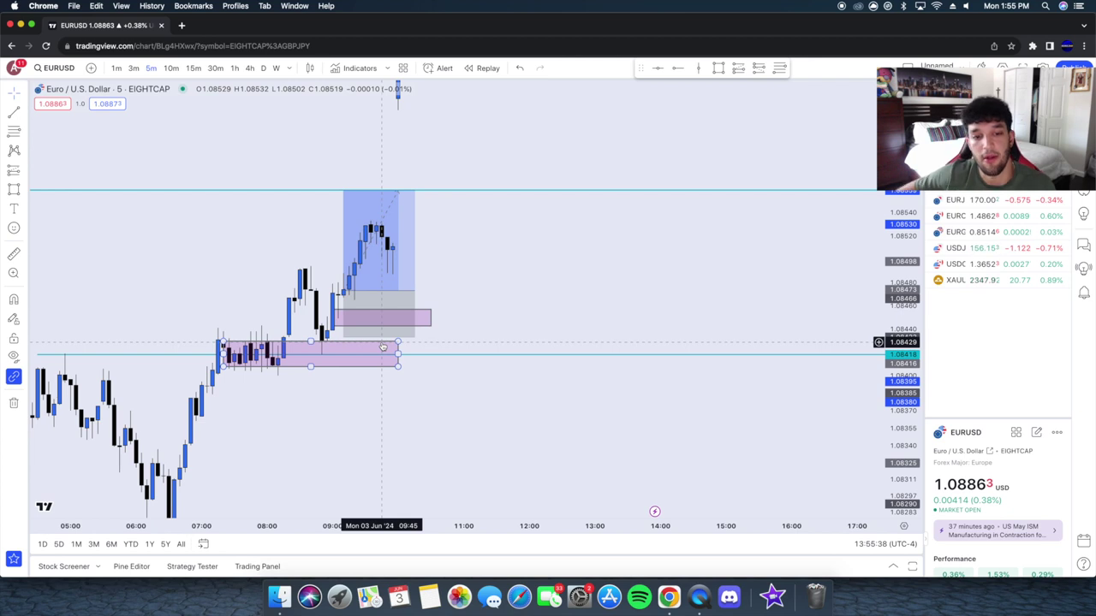
# Step: Scroll back on the 5-minute chart and select the pink zone boxes, including the lower one
pyautogui.hscroll(-3, 508, 347)
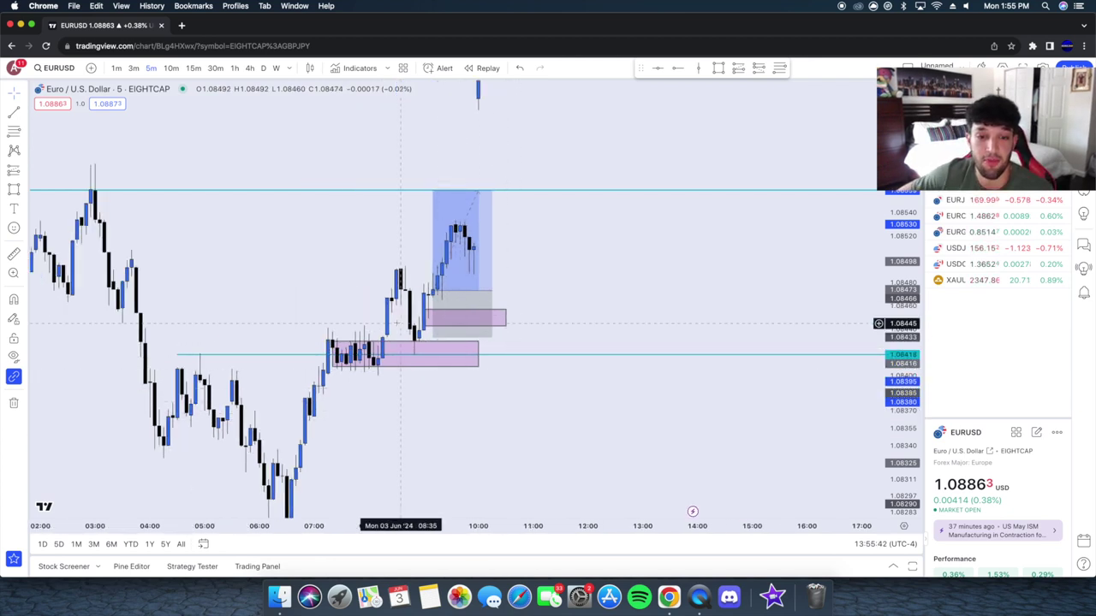
pyautogui.click(428, 312)
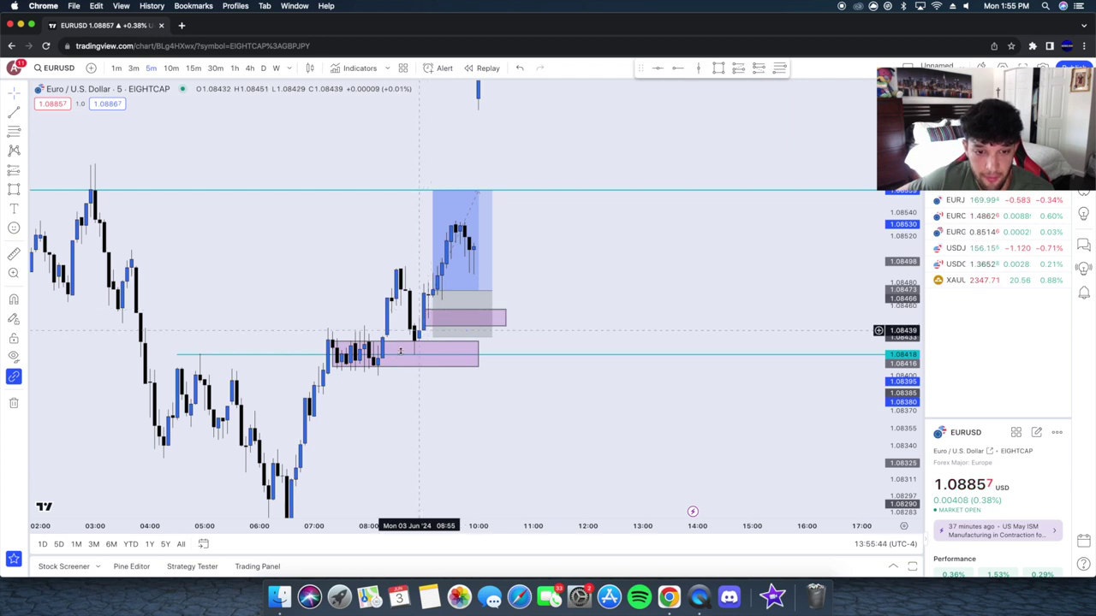
pyautogui.click(332, 347)
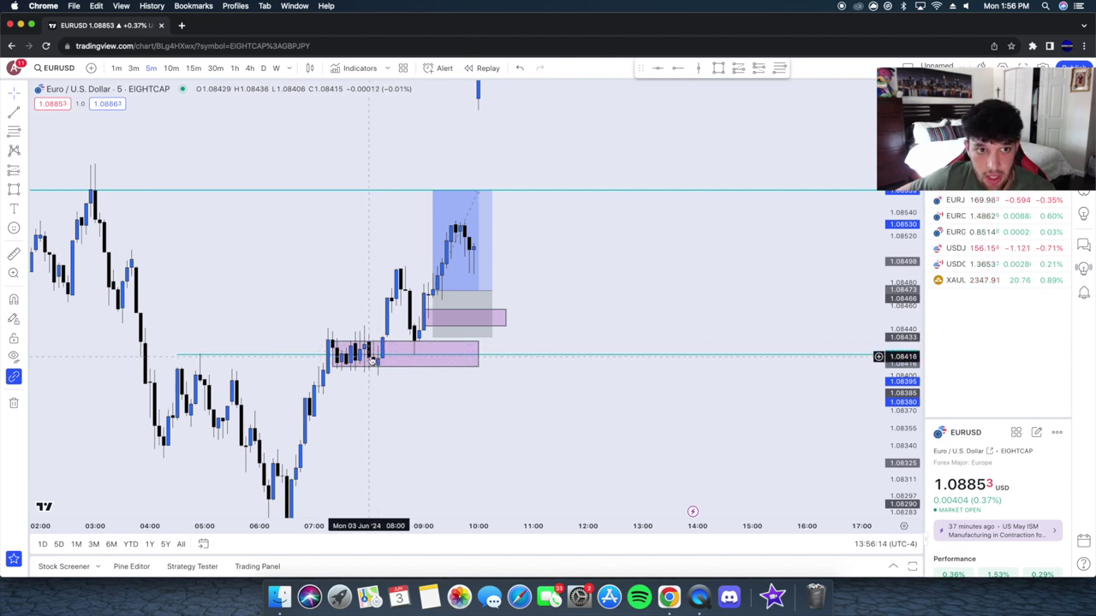
# Step: Step through 15m and 5m to 1-minute candles, then pan to bring the entry area into view
pyautogui.click(198, 74)
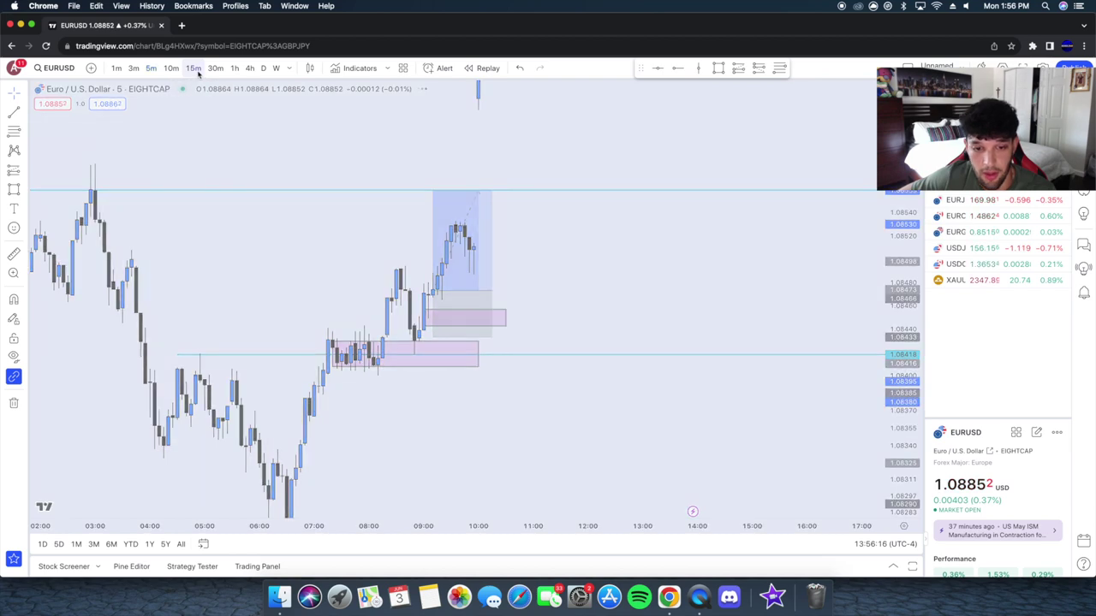
pyautogui.click(151, 69)
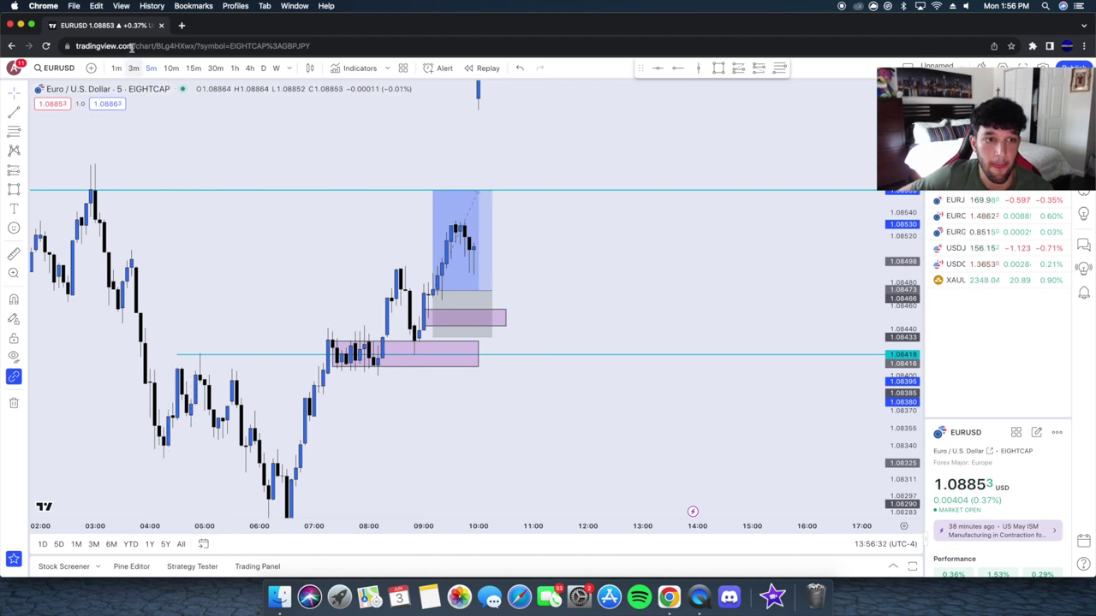
pyautogui.click(115, 68)
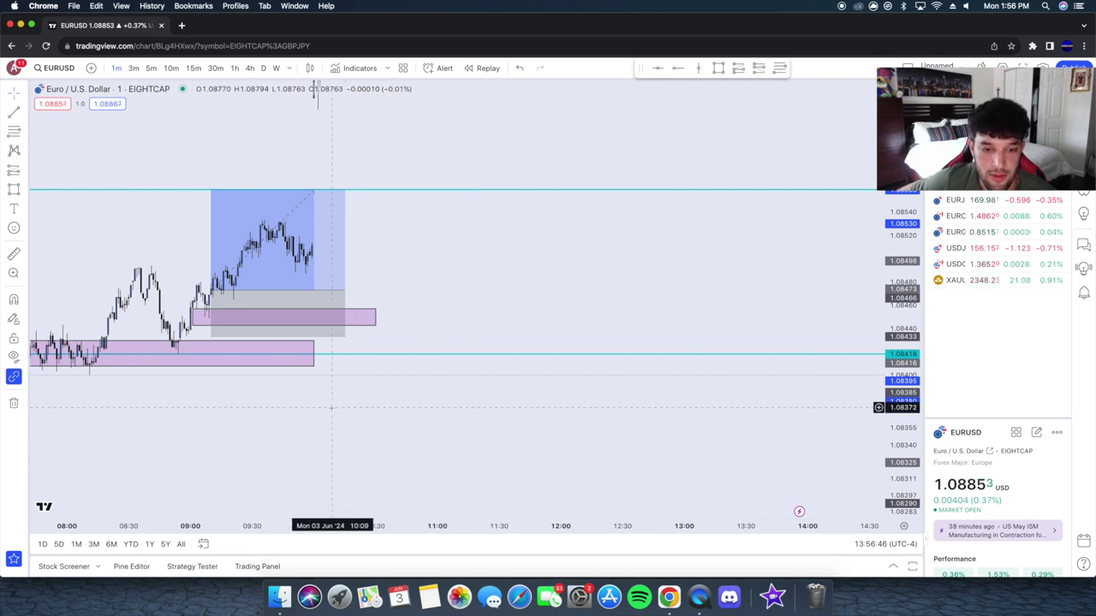
pyautogui.moveTo(383, 405); pyautogui.dragTo(542, 403)
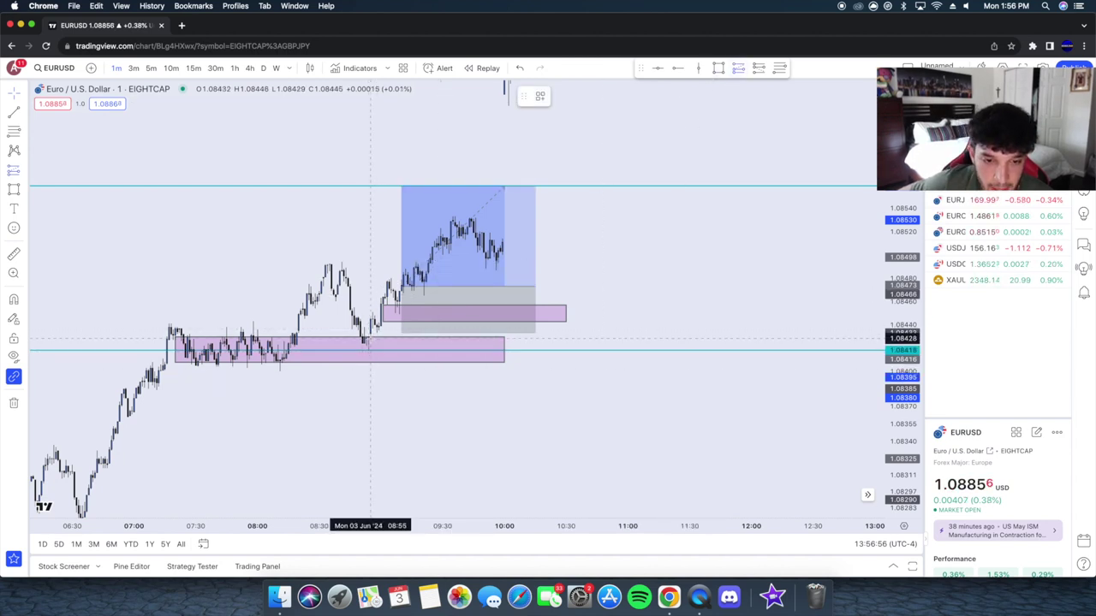
pyautogui.click(368, 336)
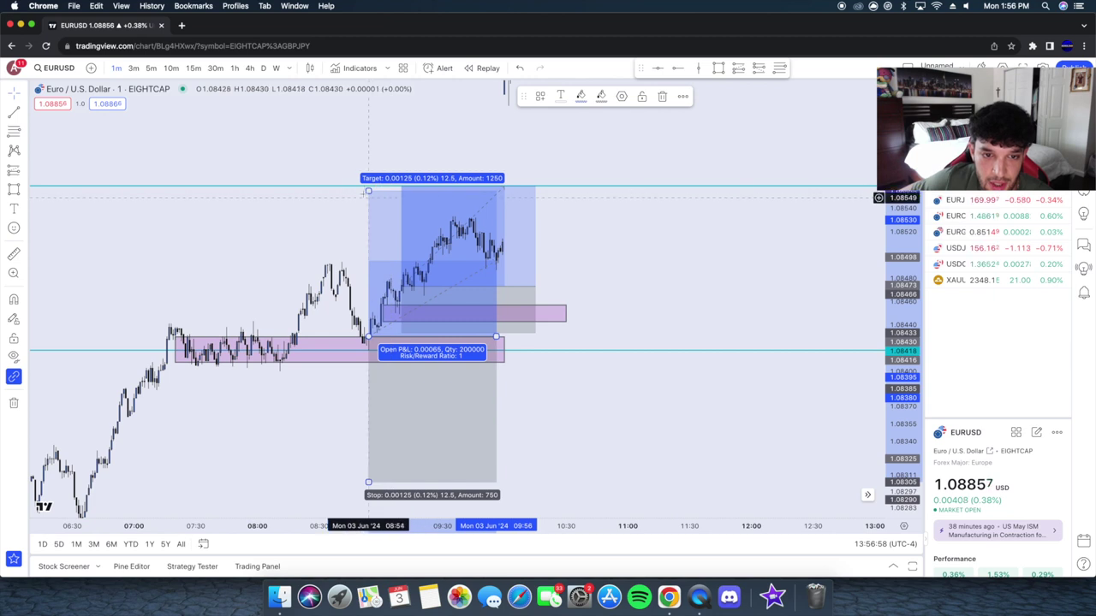
pyautogui.moveTo(368, 190); pyautogui.dragTo(371, 186)
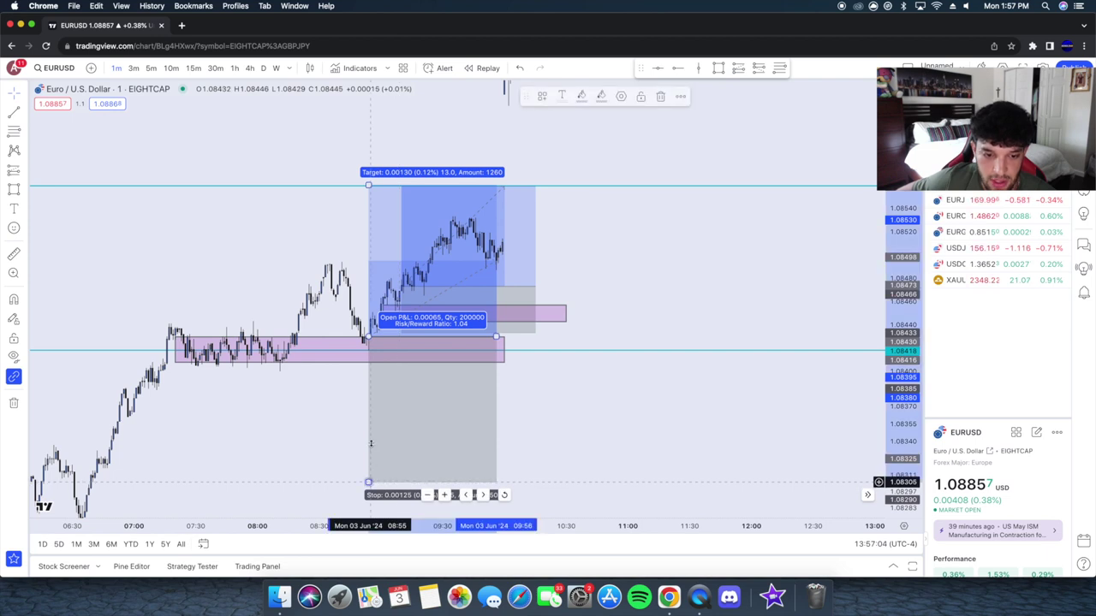
pyautogui.moveTo(368, 482); pyautogui.dragTo(382, 363)
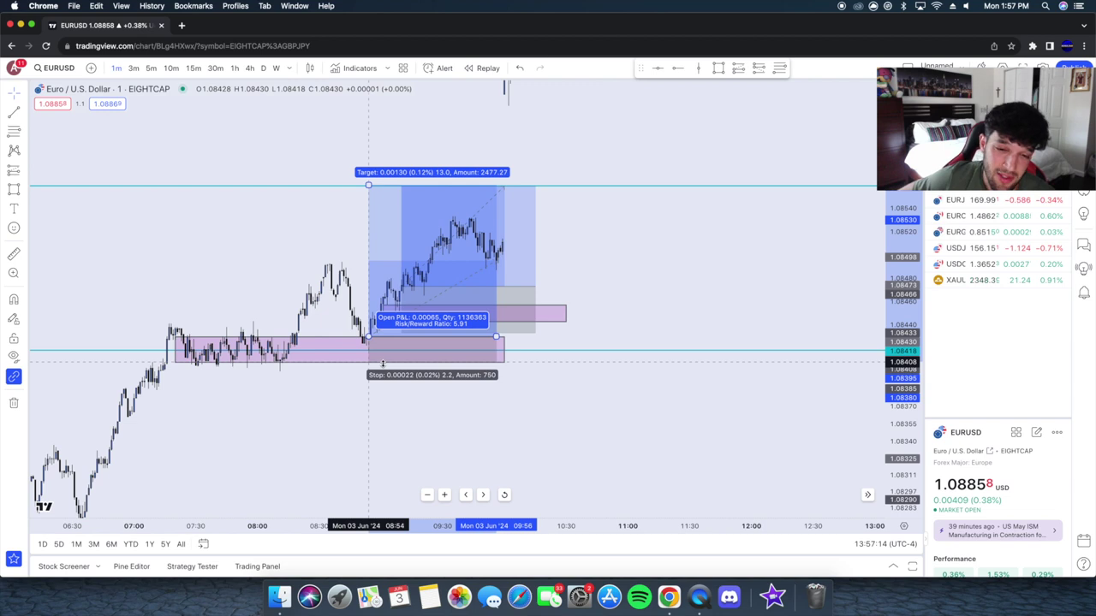
pyautogui.moveTo(383, 363); pyautogui.dragTo(373, 381)
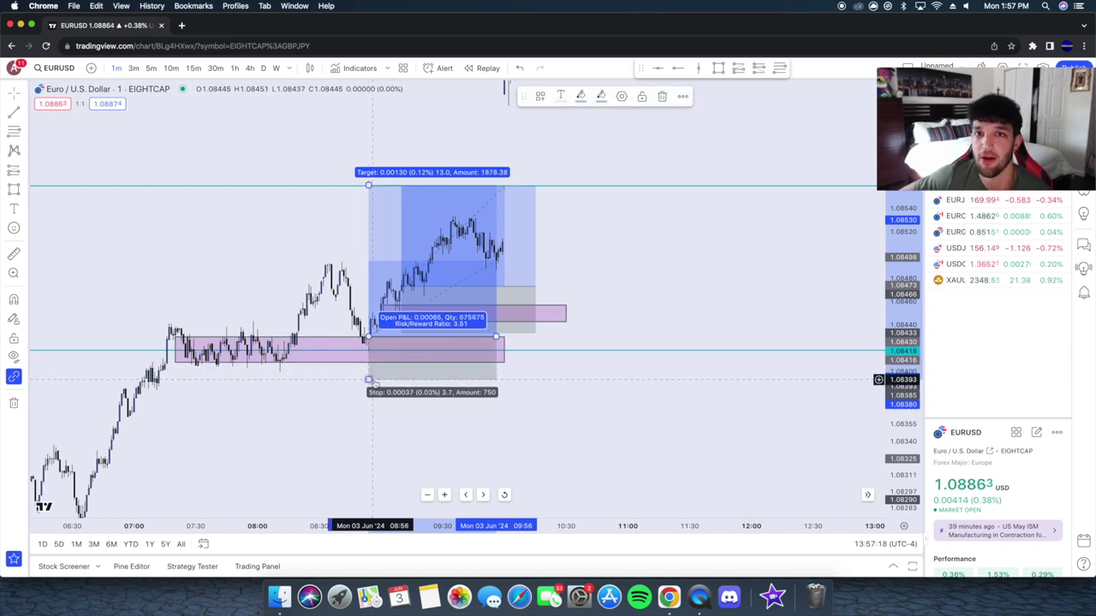
pyautogui.press('Delete')
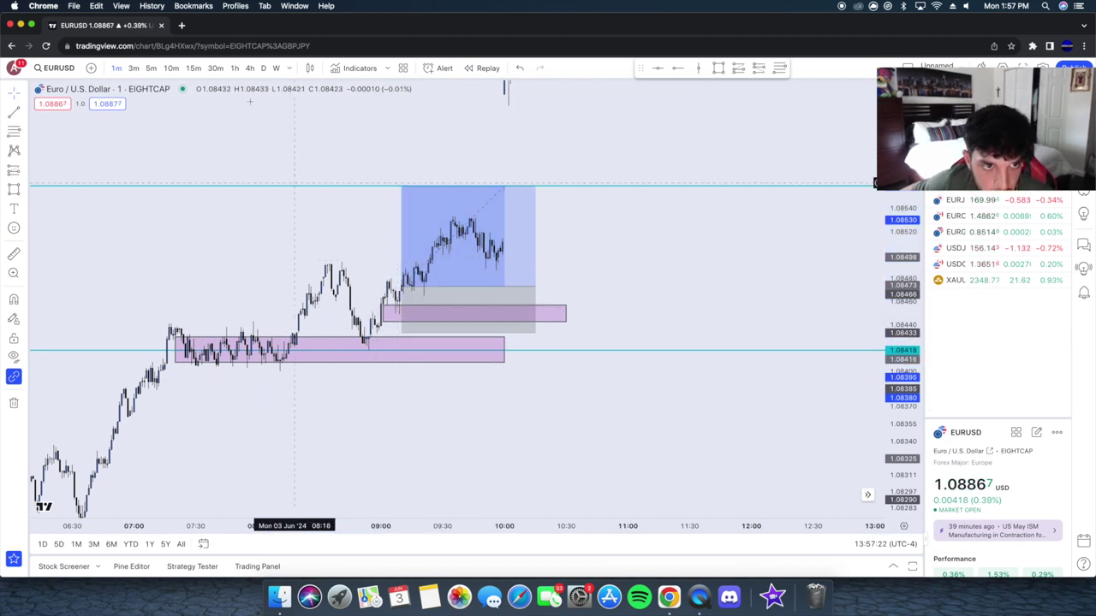
# Step: Show 5-minute candles, reset the chart view, and zoom and pan to center the trade area
pyautogui.click(150, 68)
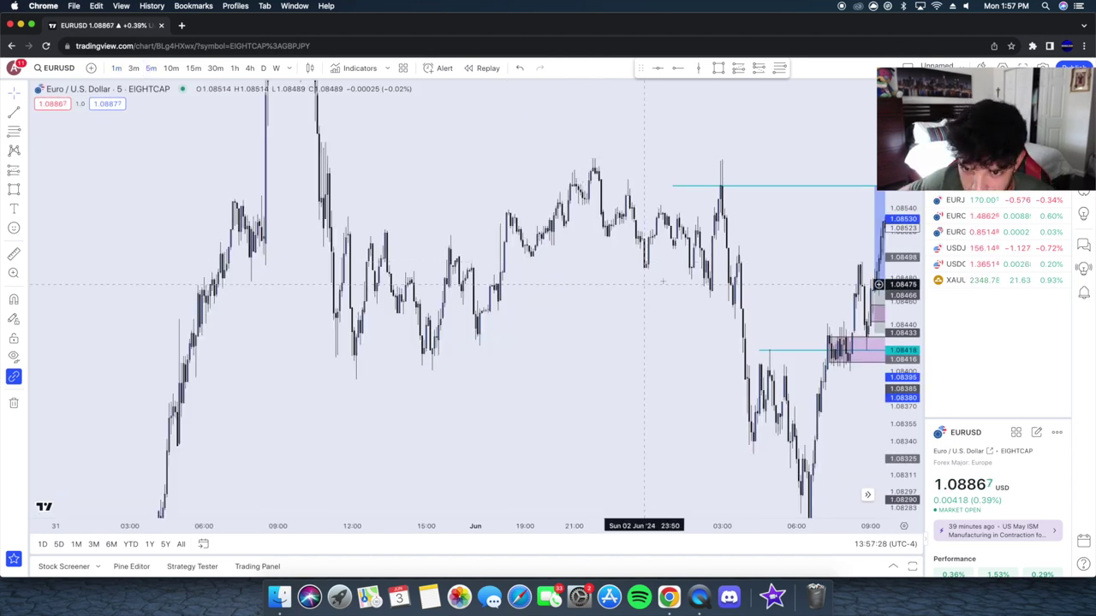
pyautogui.rightClick(647, 301)
pyautogui.click(651, 308)
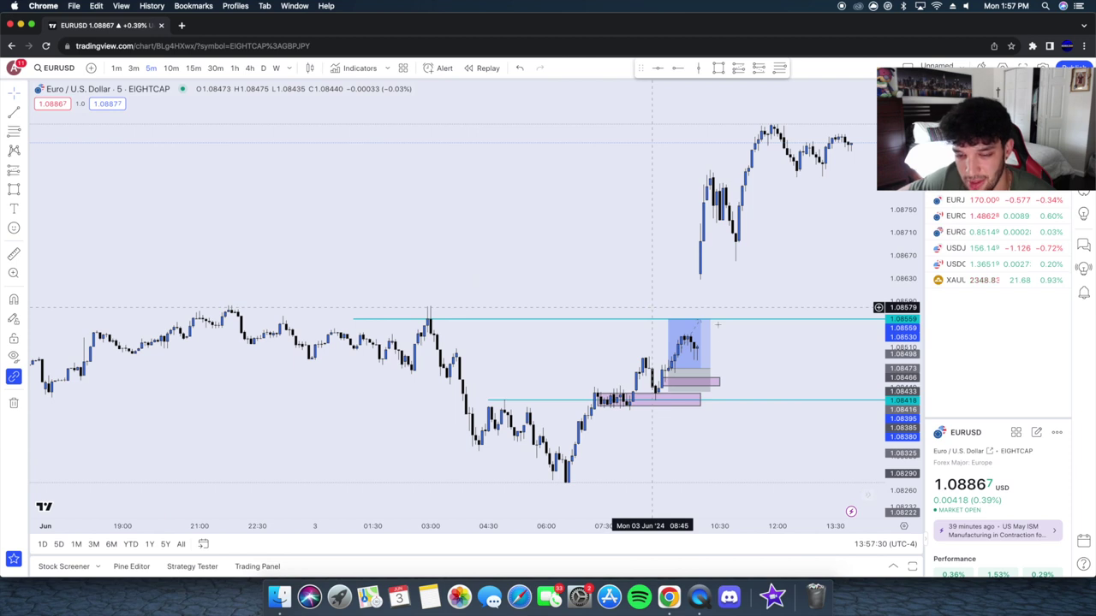
pyautogui.scroll(3, 653, 308)
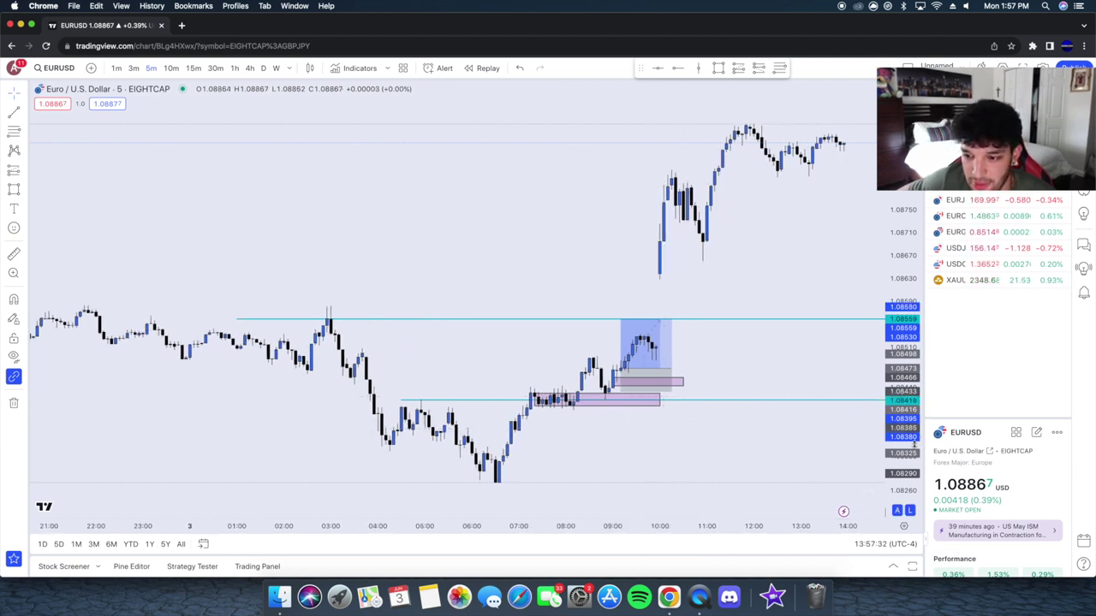
pyautogui.hscroll(2, 728, 308)
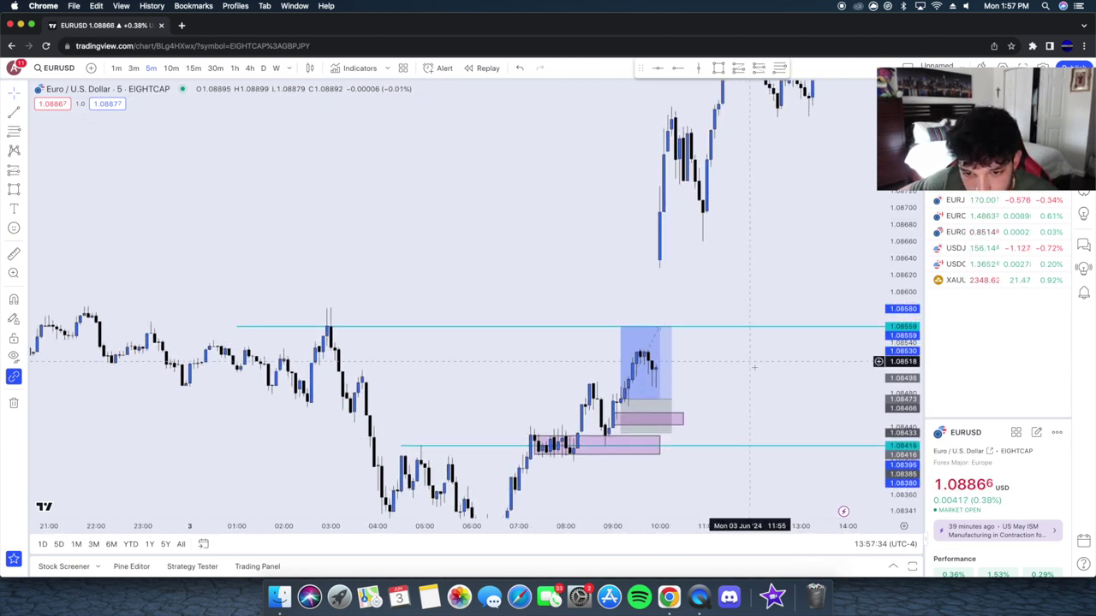
pyautogui.moveTo(713, 302); pyautogui.dragTo(668, 252)
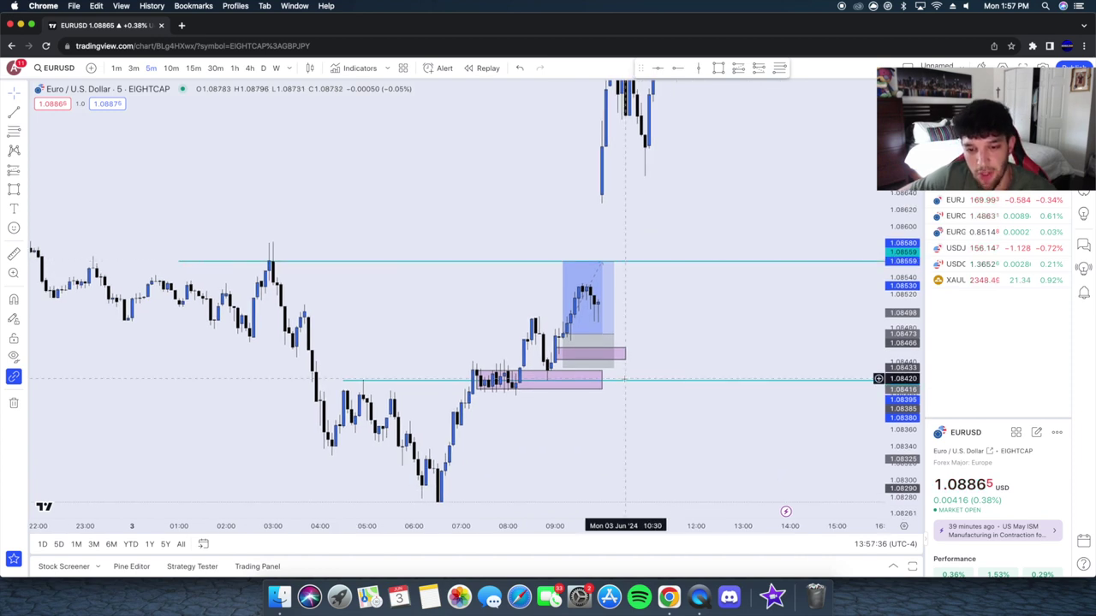
# Step: Select the lower pink order-block zone and lower level line, then return to 1-minute candles
pyautogui.click(542, 373)
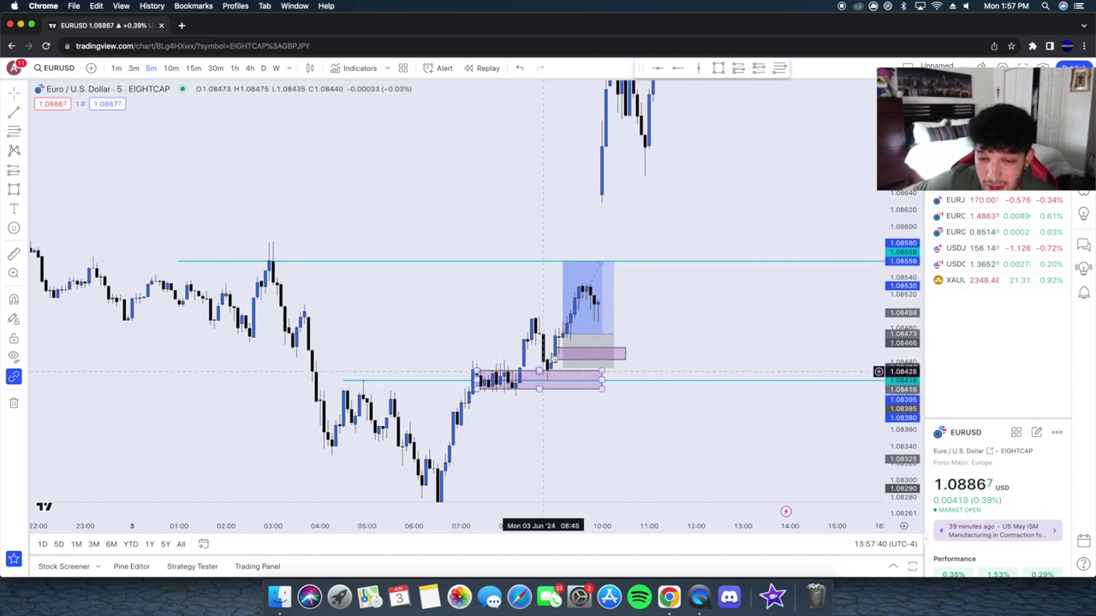
pyautogui.click(547, 382)
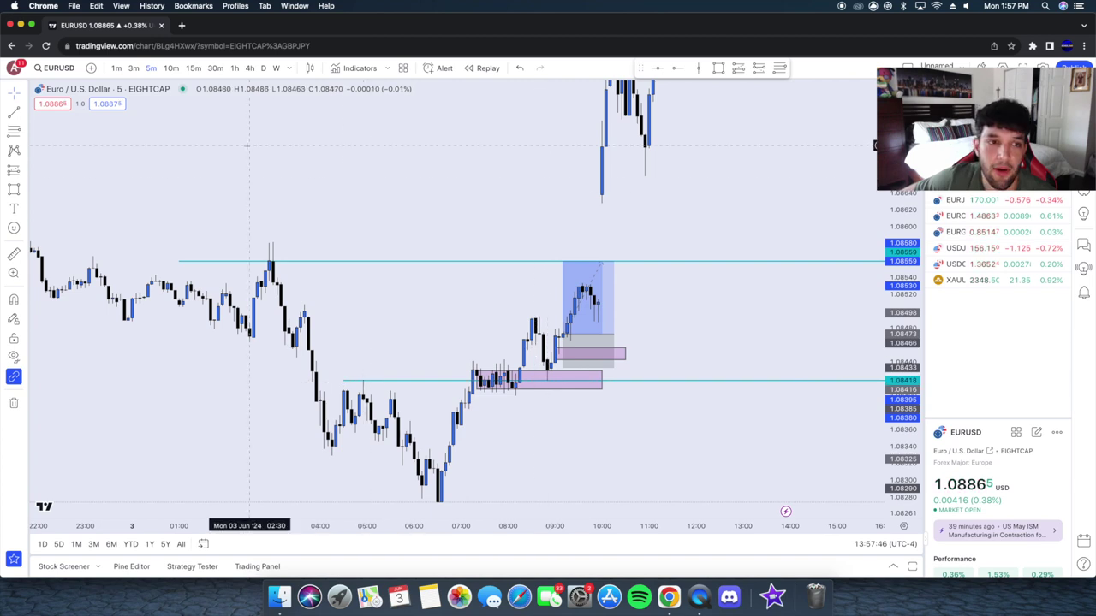
pyautogui.click(116, 67)
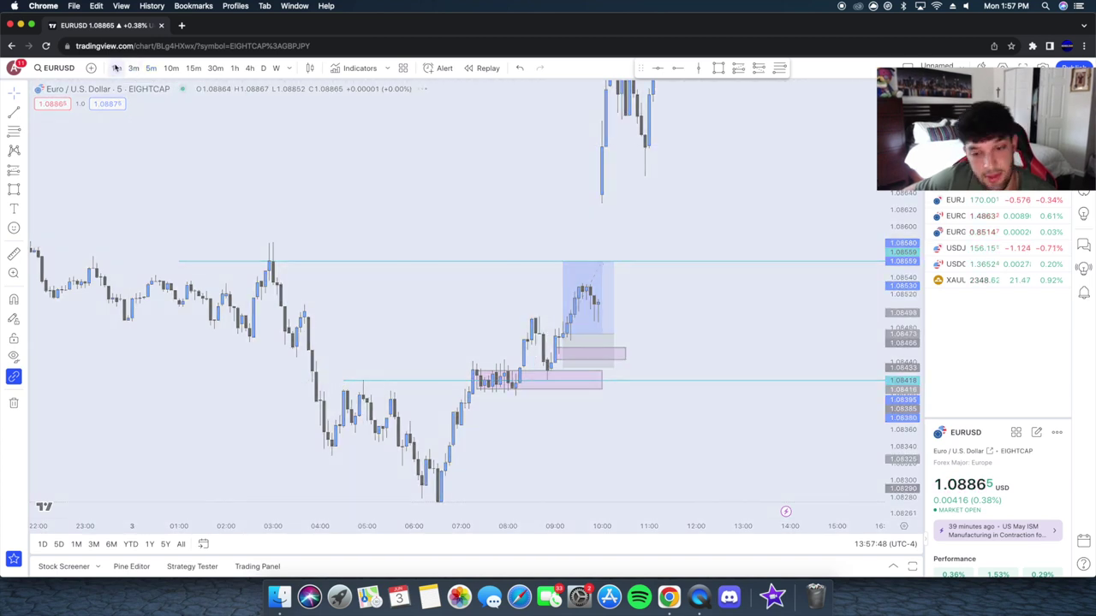
# Step: Reset the 1-minute chart view and scroll left to frame the whole trade setup
pyautogui.rightClick(366, 195)
pyautogui.click(411, 207)
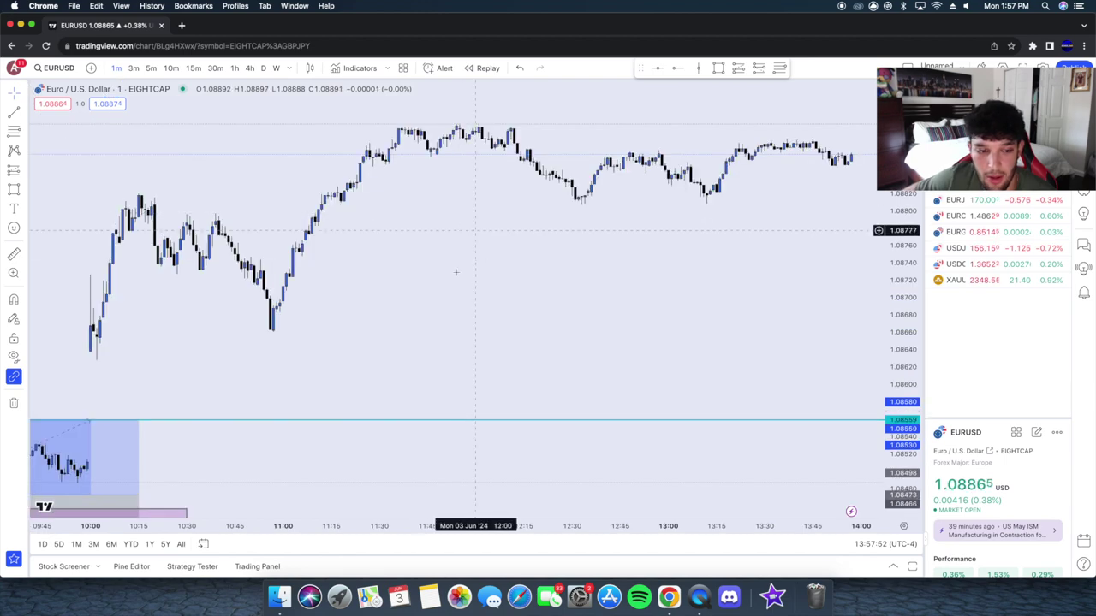
pyautogui.hscroll(-5, 454, 239)
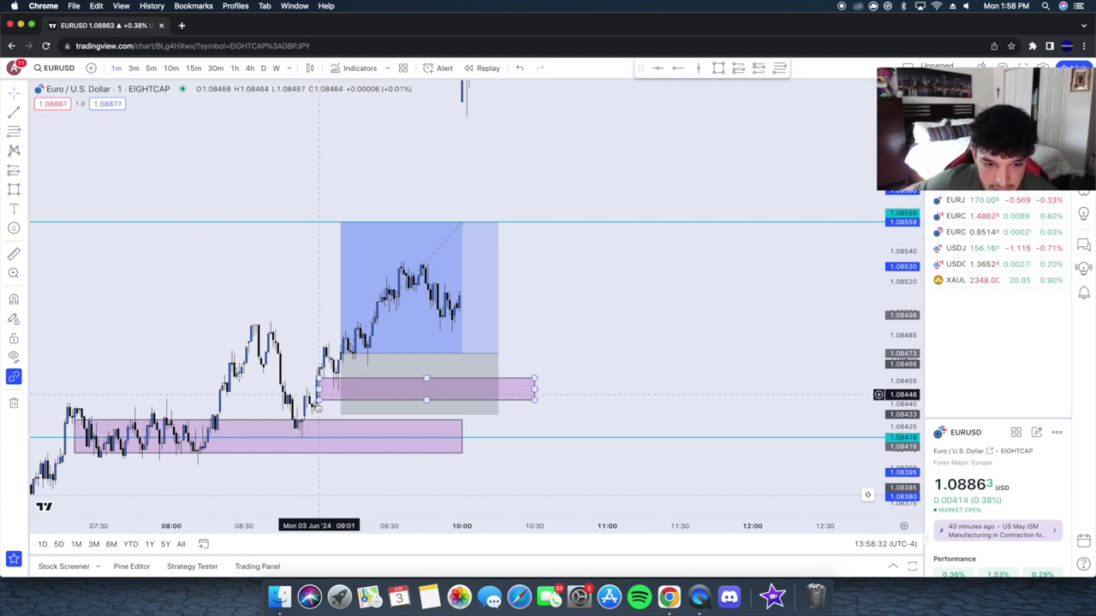
# Step: Select then deselect the smaller pink imbalance zone, and switch the chart to 15 minutes
pyautogui.click(318, 397)
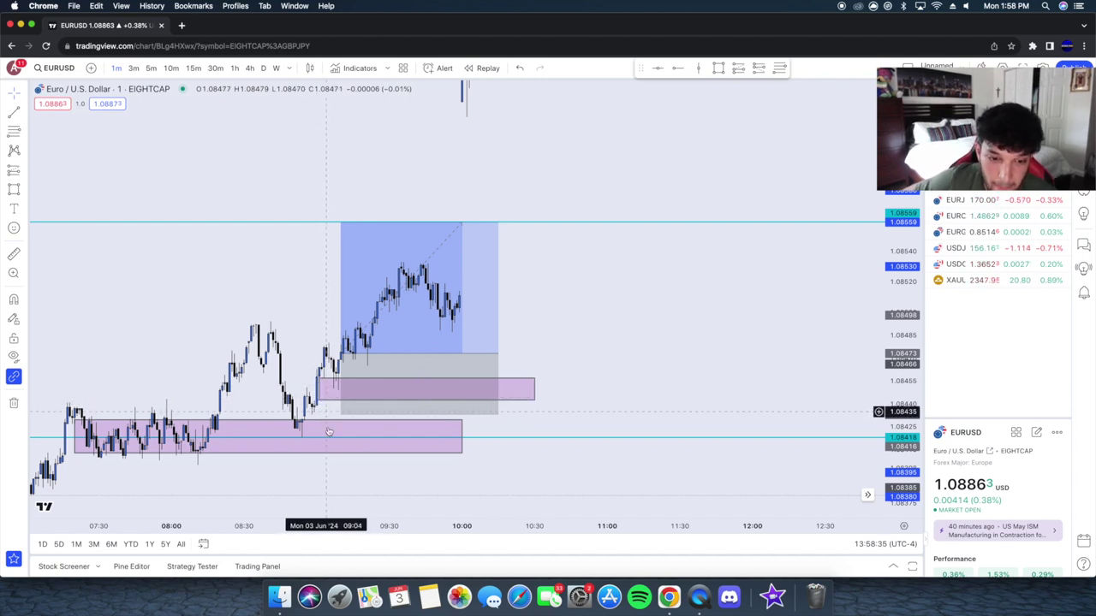
pyautogui.click(335, 416)
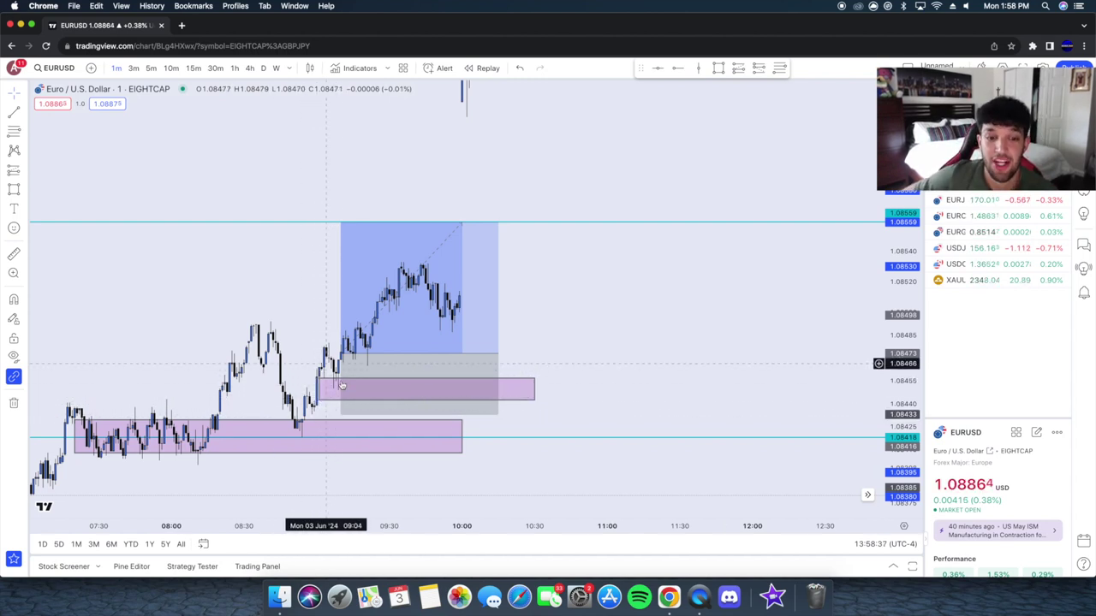
pyautogui.moveTo(345, 343)
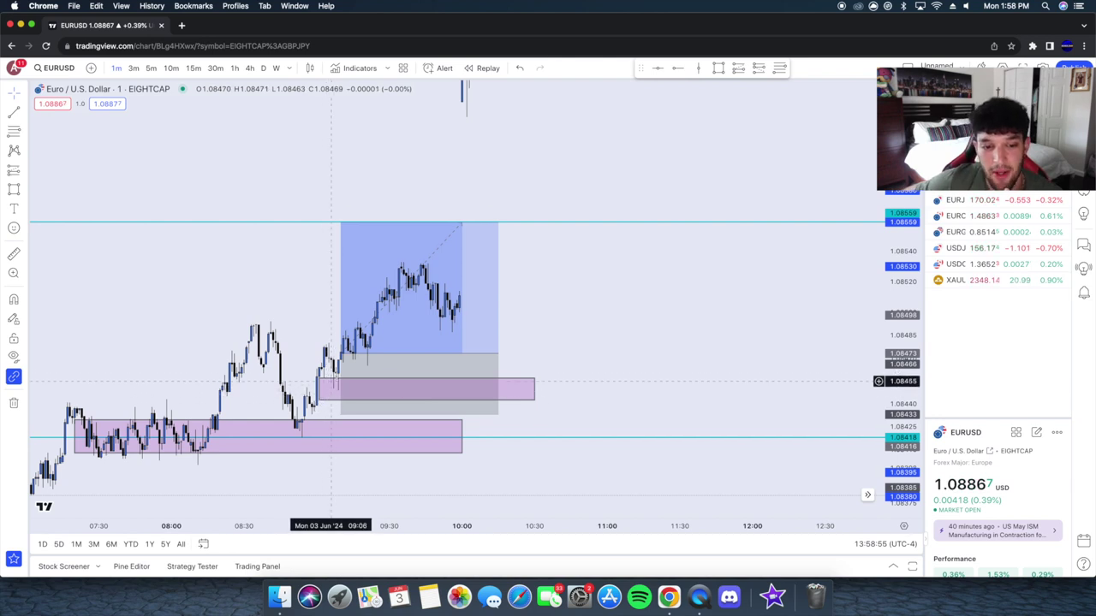
pyautogui.click(190, 67)
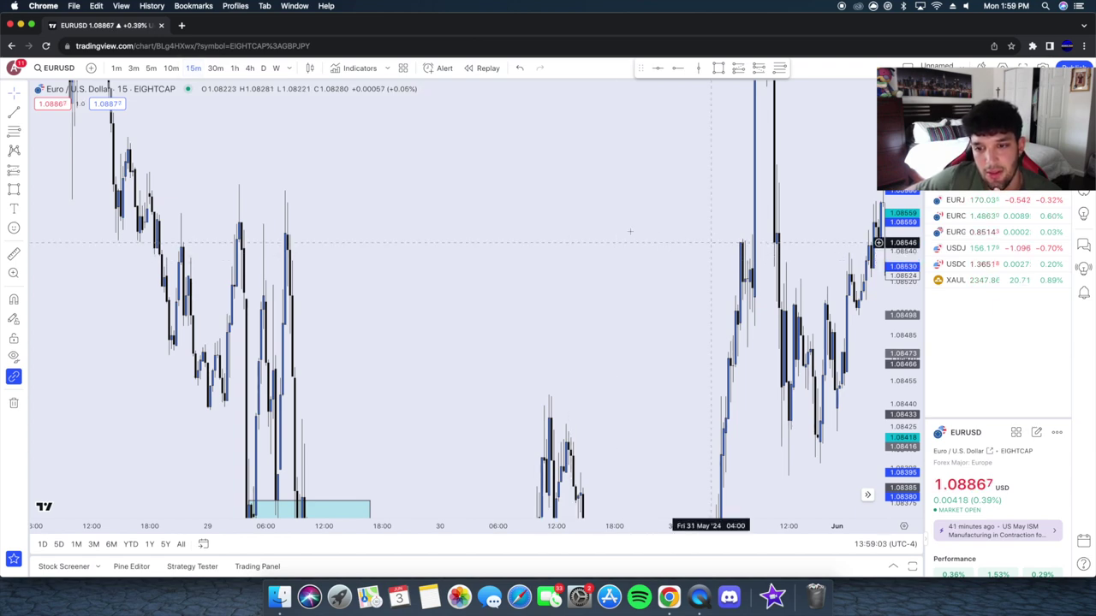
pyautogui.hscroll(10, 514, 232)
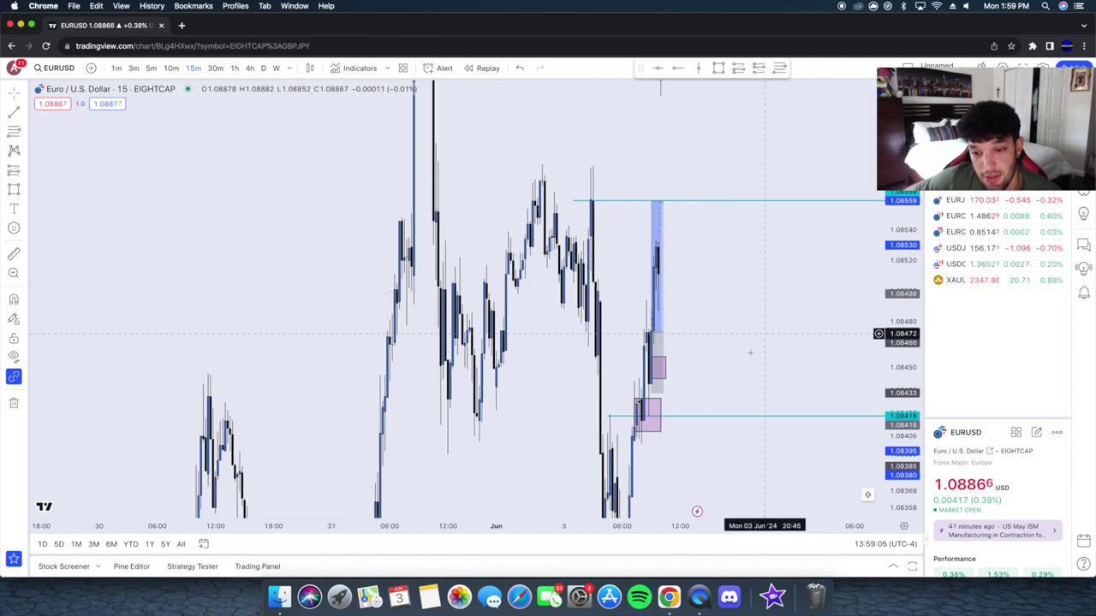
pyautogui.hscroll(5, 750, 352)
pyautogui.hscroll(5, 750, 353)
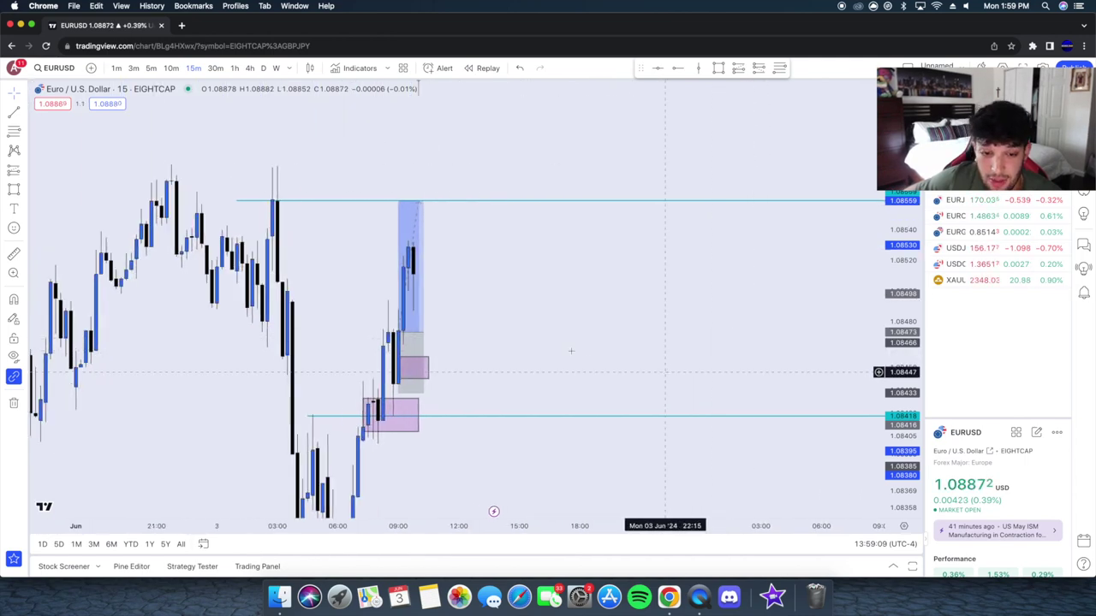
pyautogui.click(416, 371)
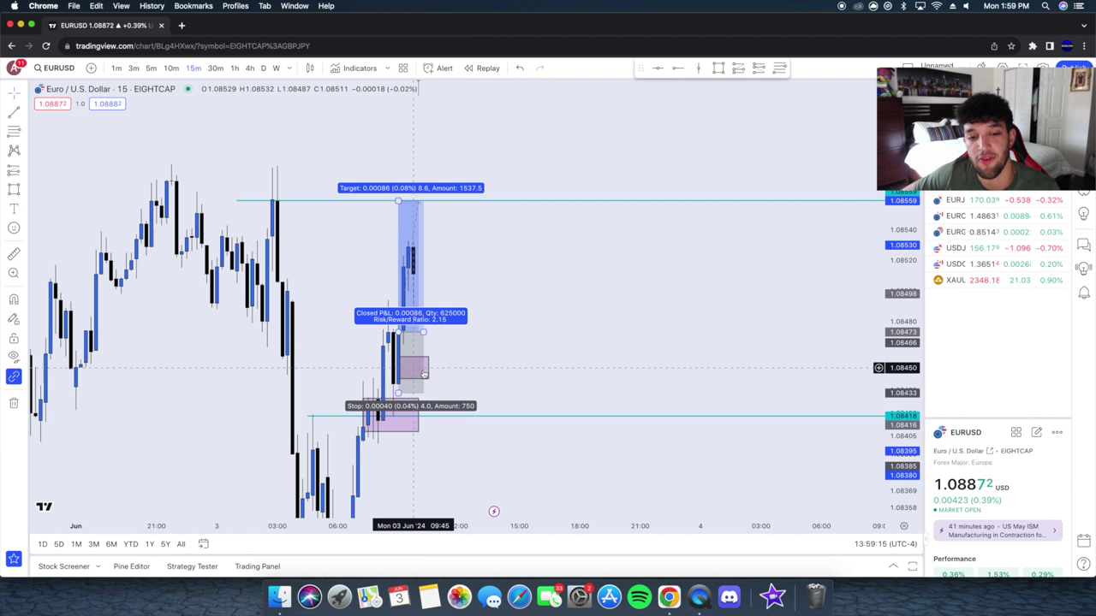
pyautogui.click(482, 384)
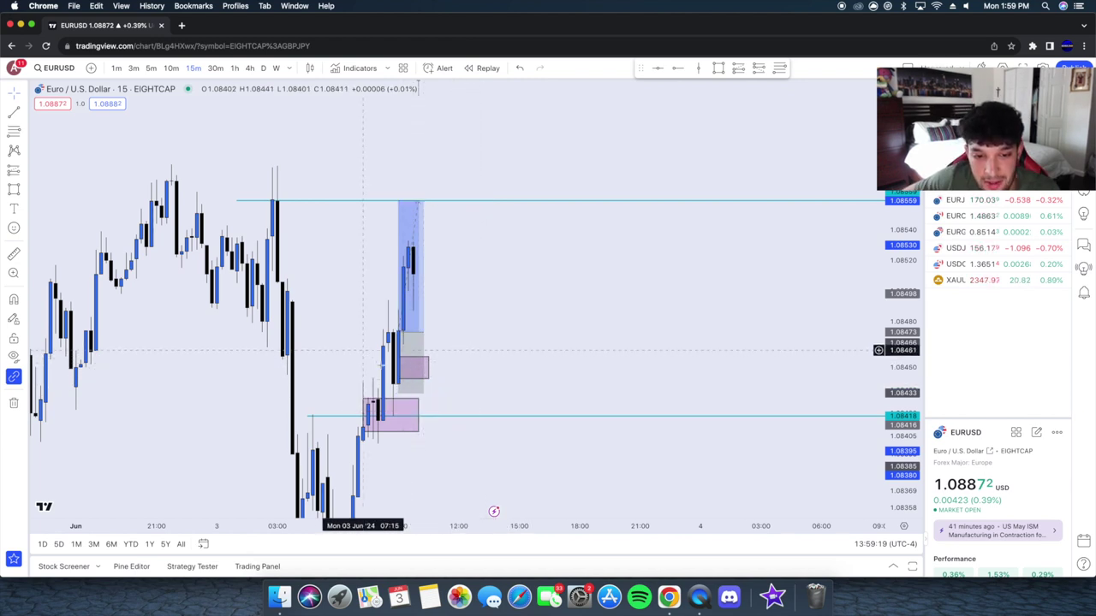
pyautogui.click(115, 71)
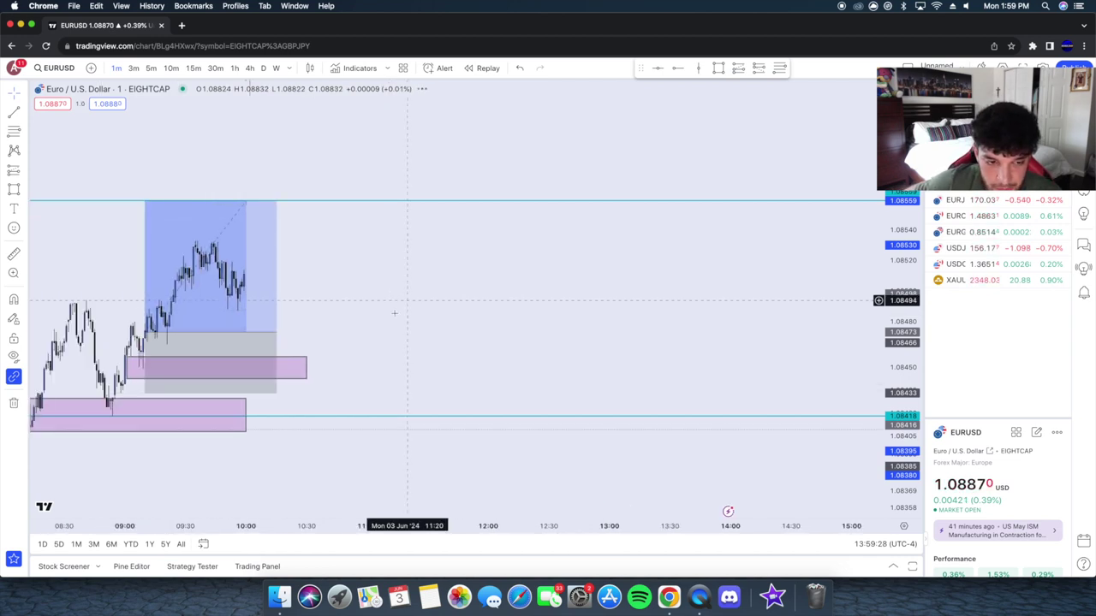
# Step: Scroll the chart back and forth to frame the long trade
pyautogui.hscroll(-5, 526, 291)
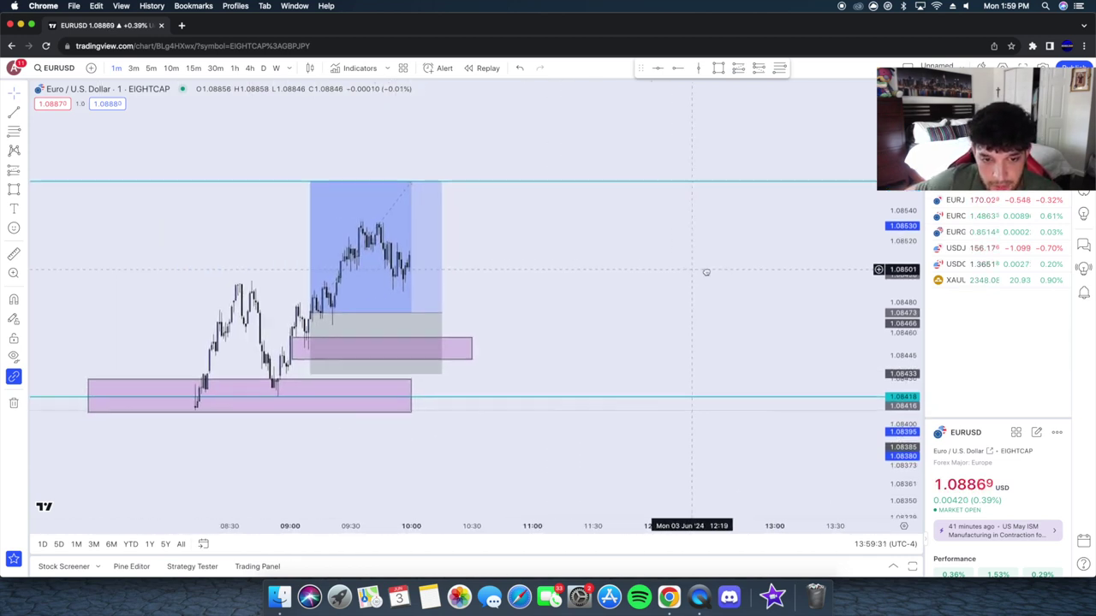
pyautogui.hscroll(-1, 736, 280)
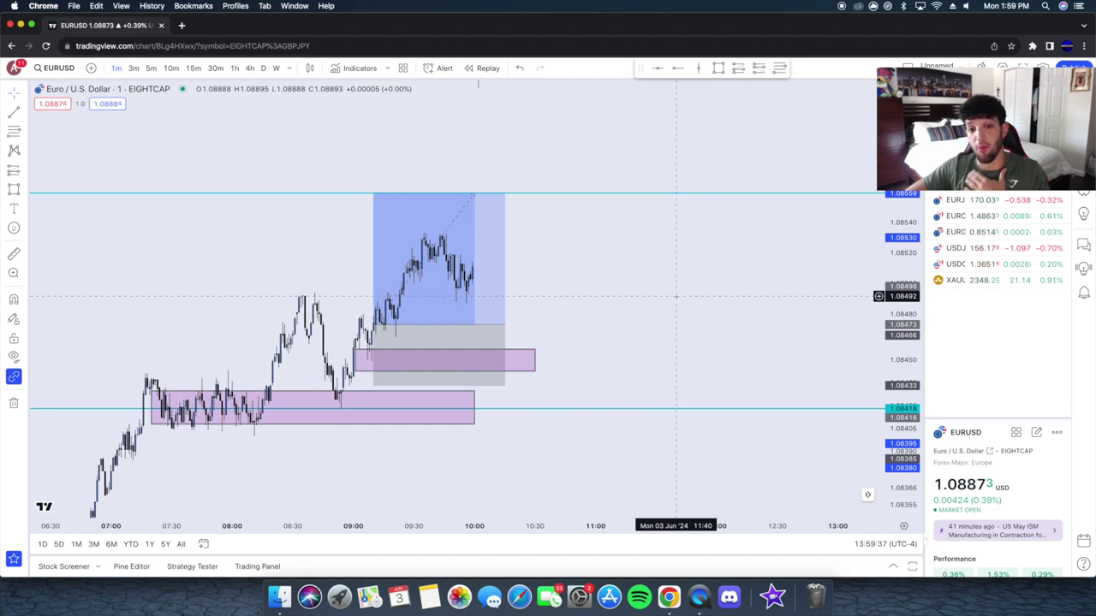
pyautogui.hscroll(-2, 573, 321)
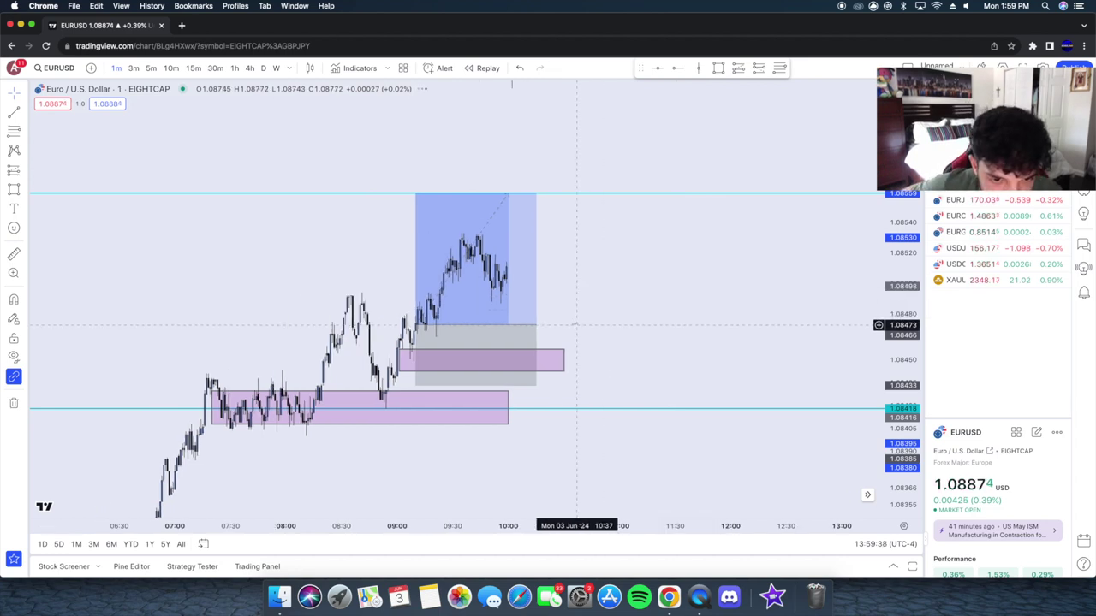
pyautogui.hscroll(-3, 575, 325)
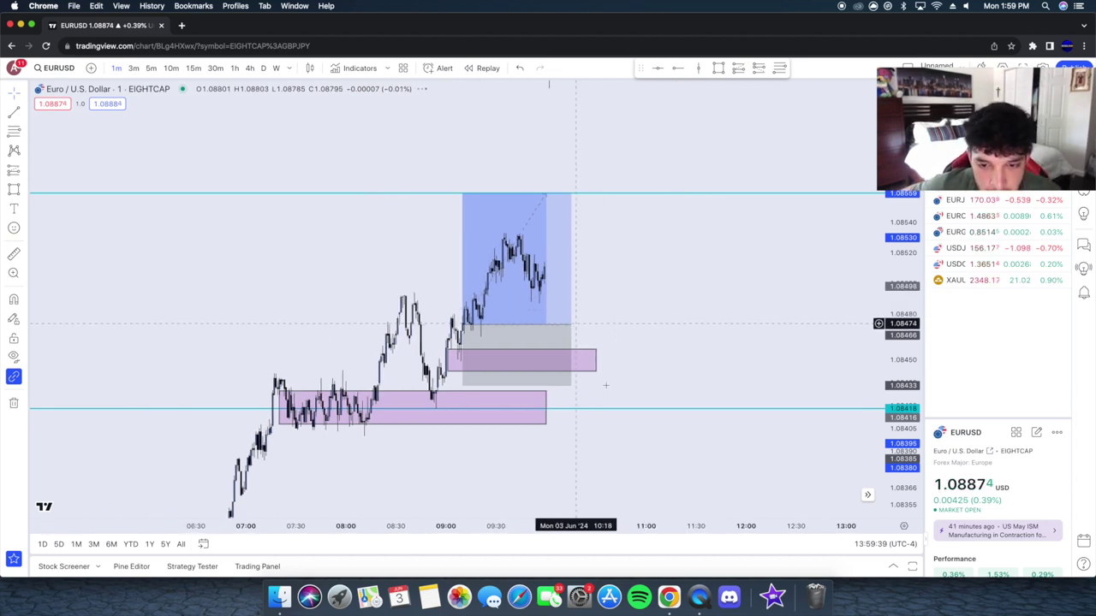
pyautogui.hscroll(1, 599, 380)
pyautogui.hscroll(3, 594, 374)
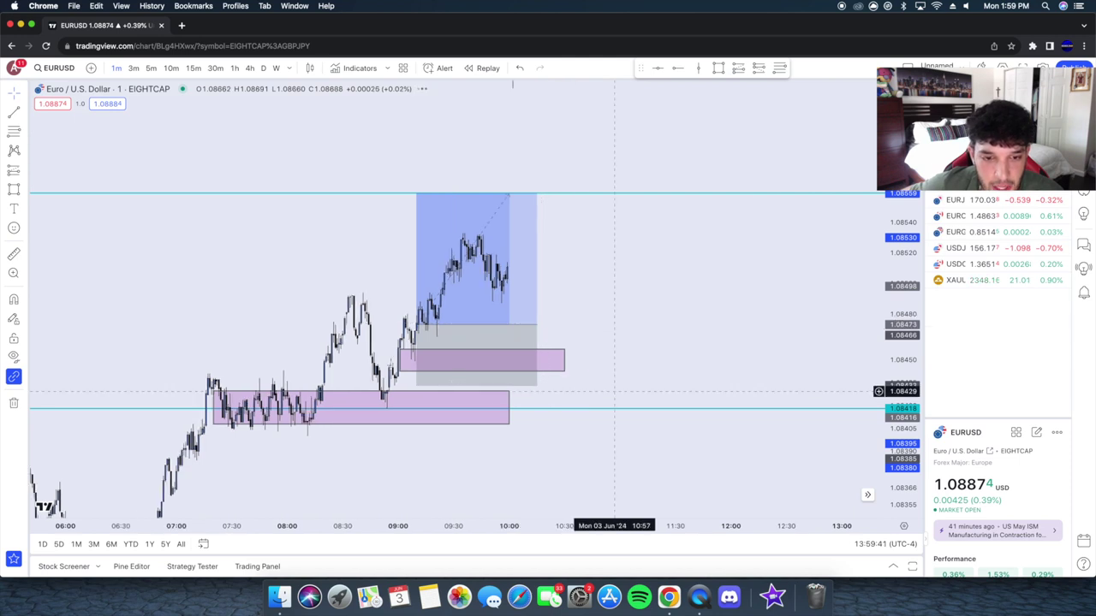
pyautogui.scroll(2, 614, 394)
# Step: Select the imbalance zone and long position to show target, stop, P&L and 2.15 risk/reward, then switch to 5 minutes
pyautogui.click(302, 360)
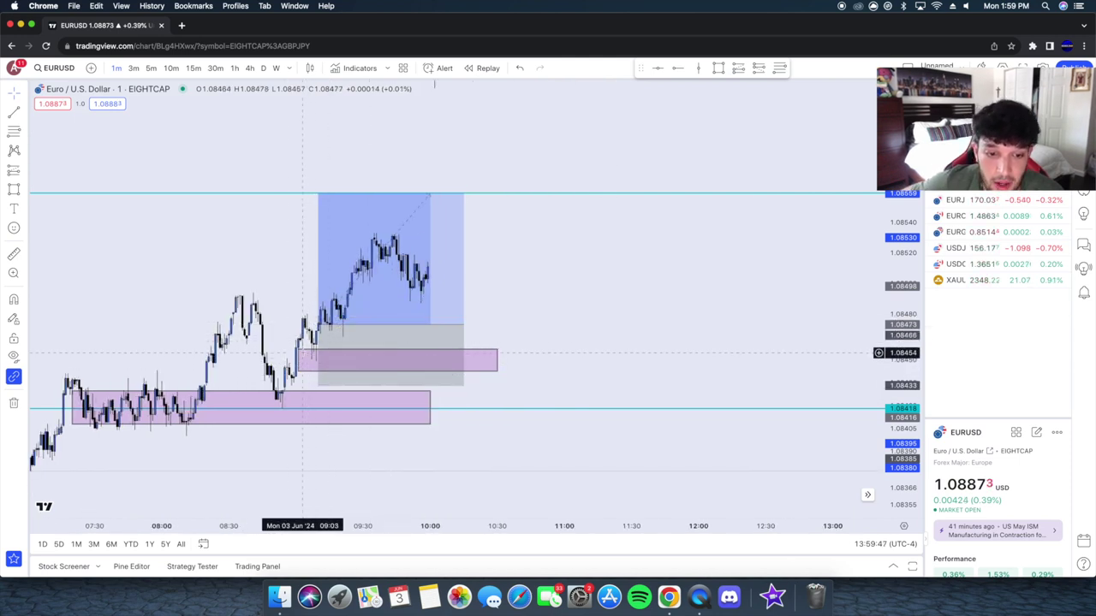
pyautogui.click(320, 345)
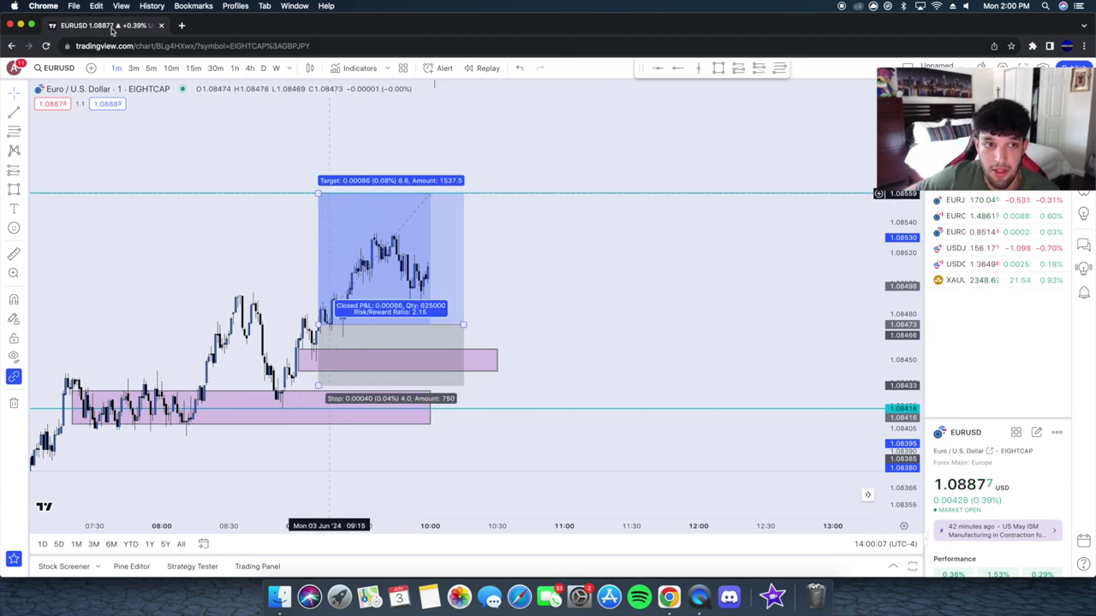
pyautogui.click(152, 67)
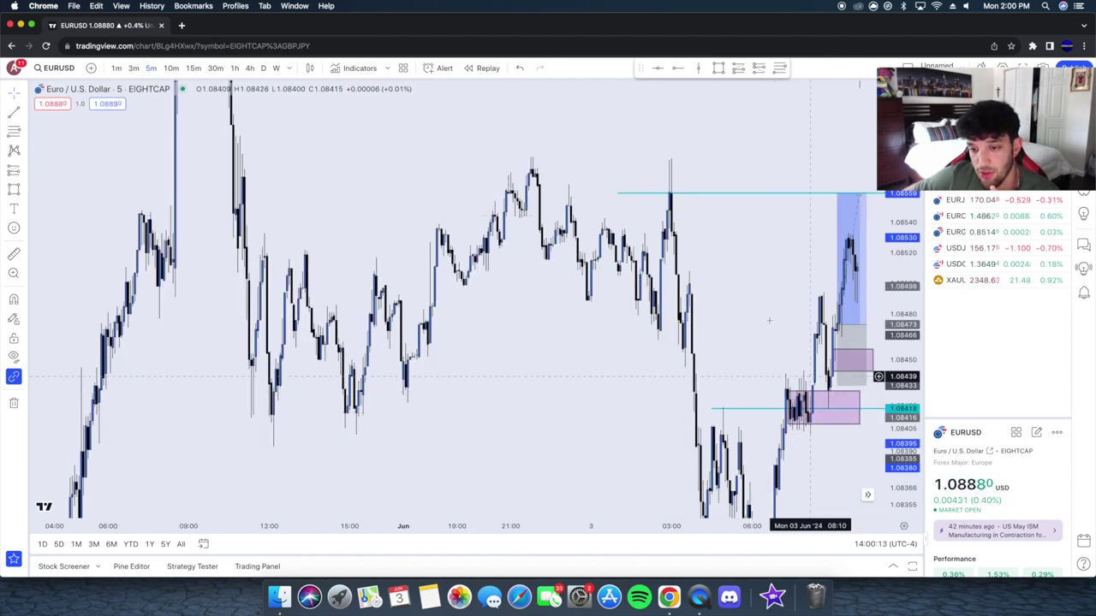
# Step: Drag the 5-minute chart to frame the earlier high at the target line alongside the trade
pyautogui.moveTo(753, 376); pyautogui.dragTo(542, 398)
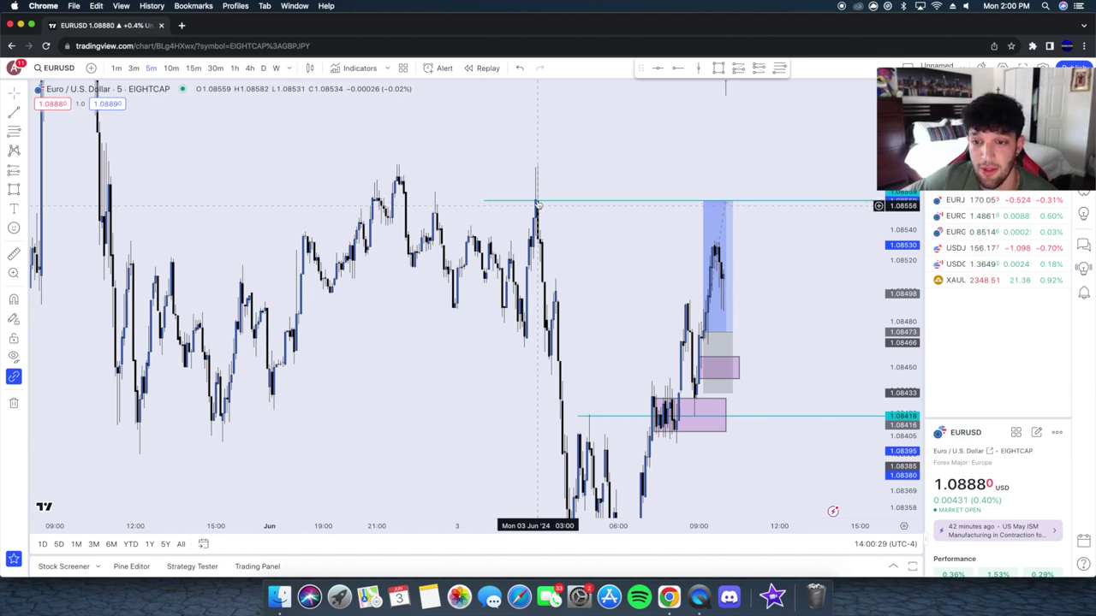
pyautogui.moveTo(721, 217)
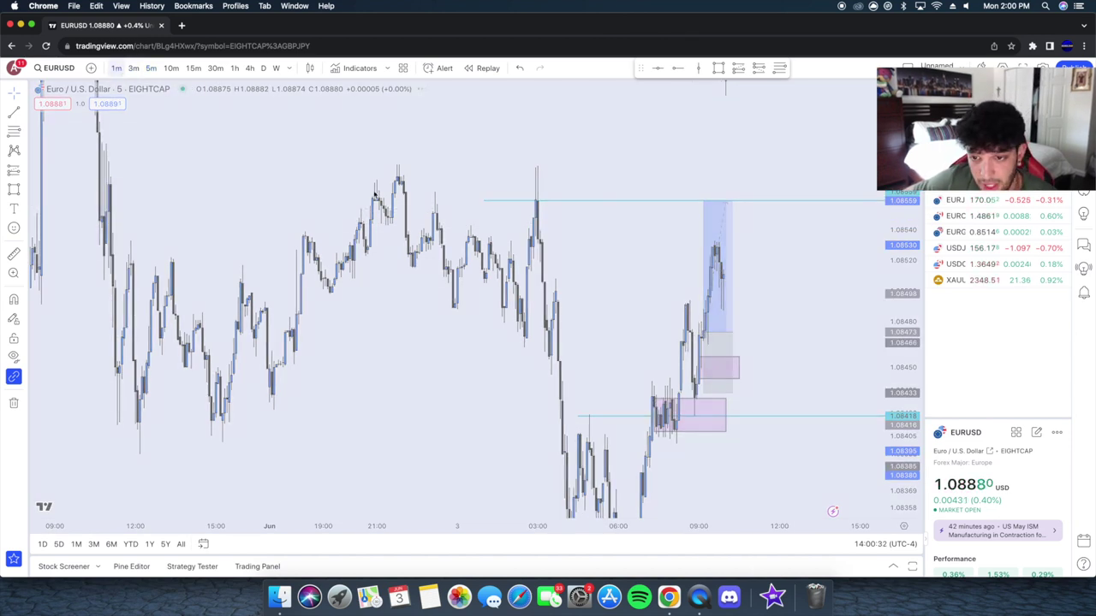
# Step: Return to 1-minute candles, reposition around the trade, and compress the price scale to fit the rally
pyautogui.click(116, 68)
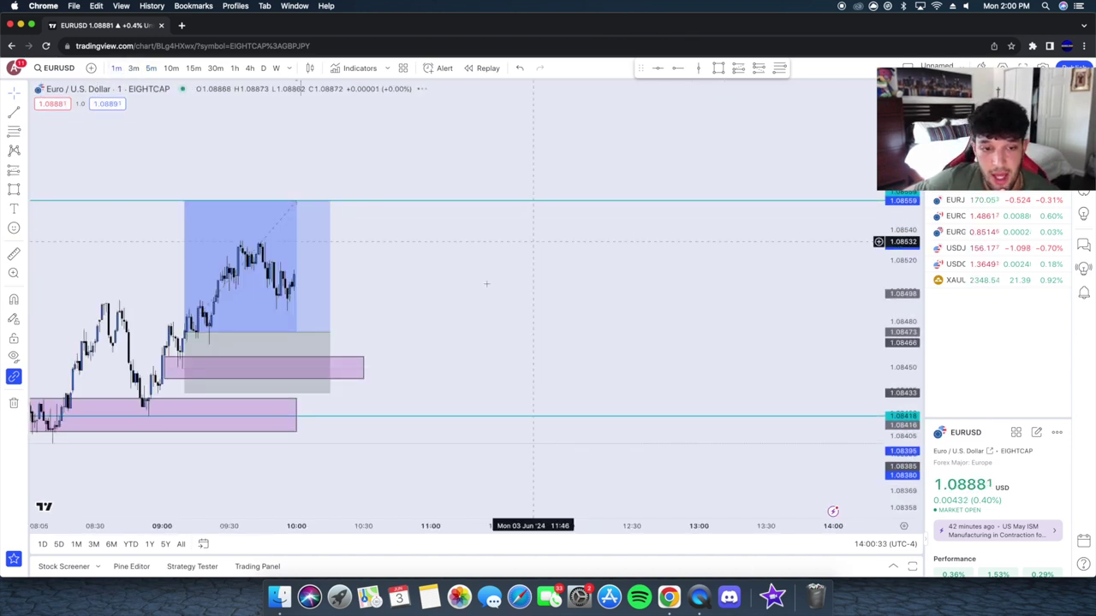
pyautogui.moveTo(577, 305); pyautogui.dragTo(663, 339)
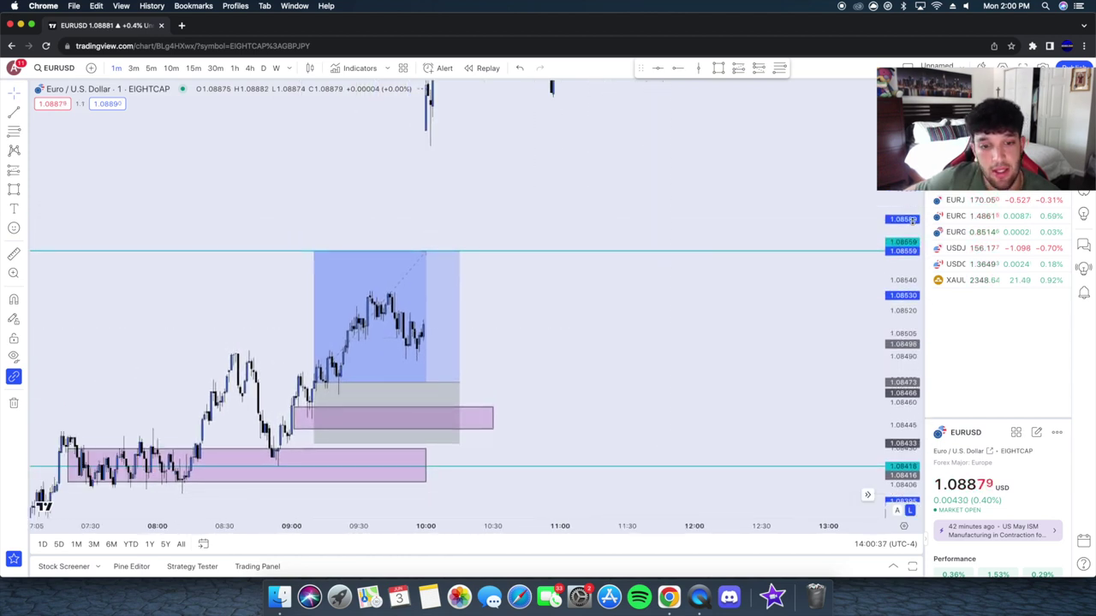
pyautogui.moveTo(912, 221); pyautogui.dragTo(913, 315)
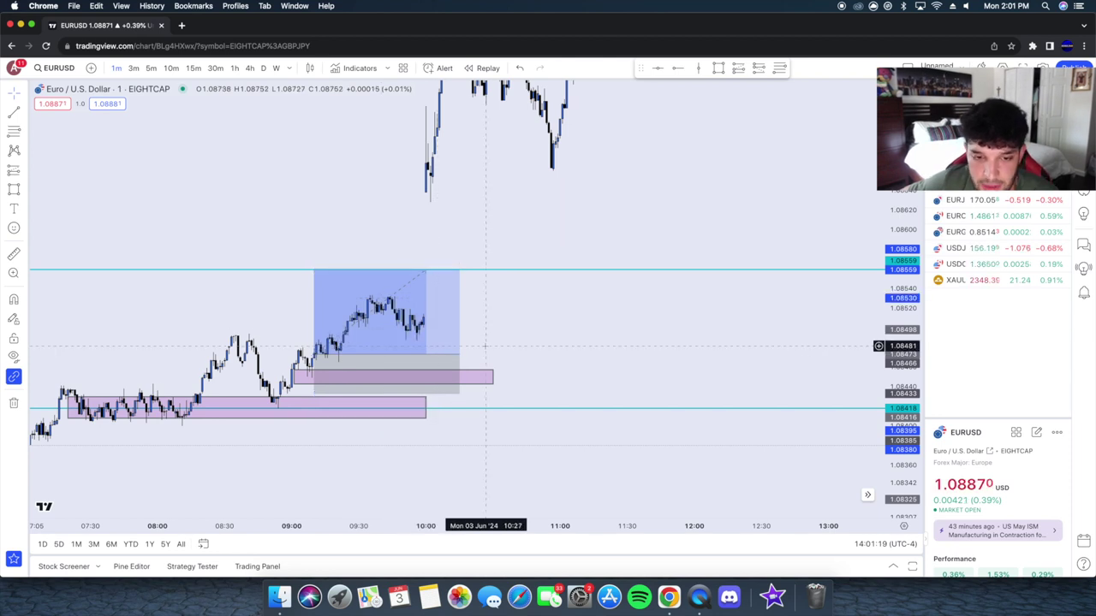
pyautogui.scroll(-1, 487, 352)
pyautogui.scroll(-1, 579, 360)
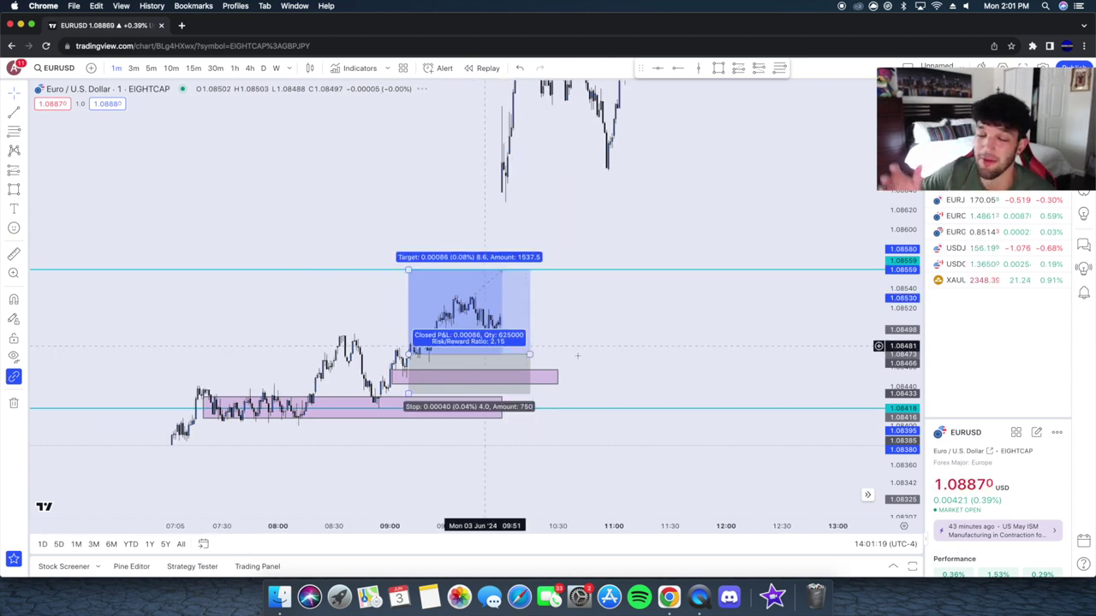
pyautogui.click(578, 356)
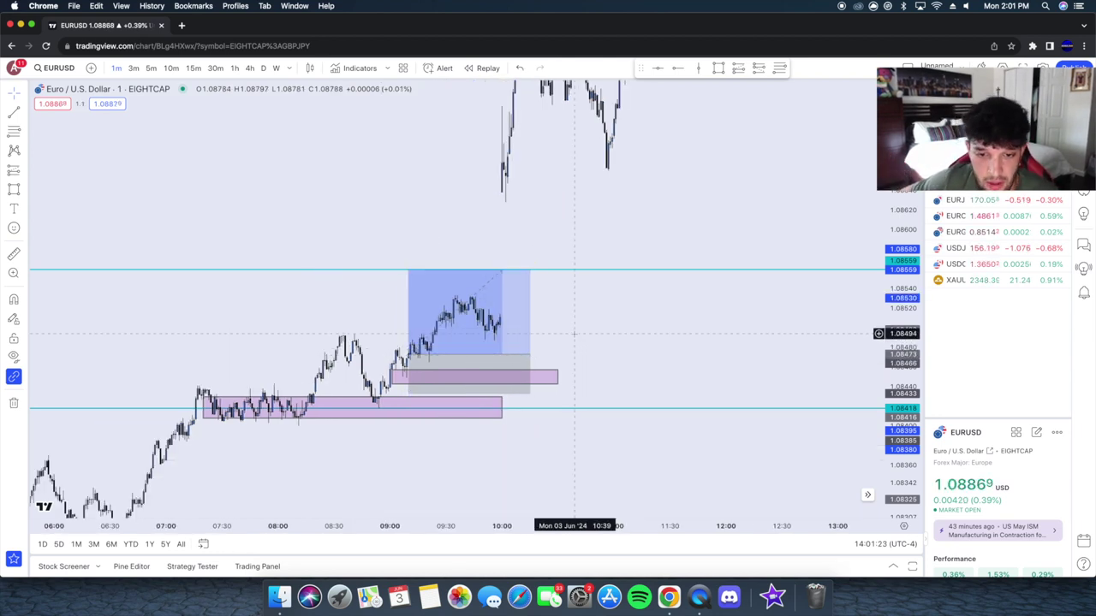
pyautogui.scroll(2, 576, 344)
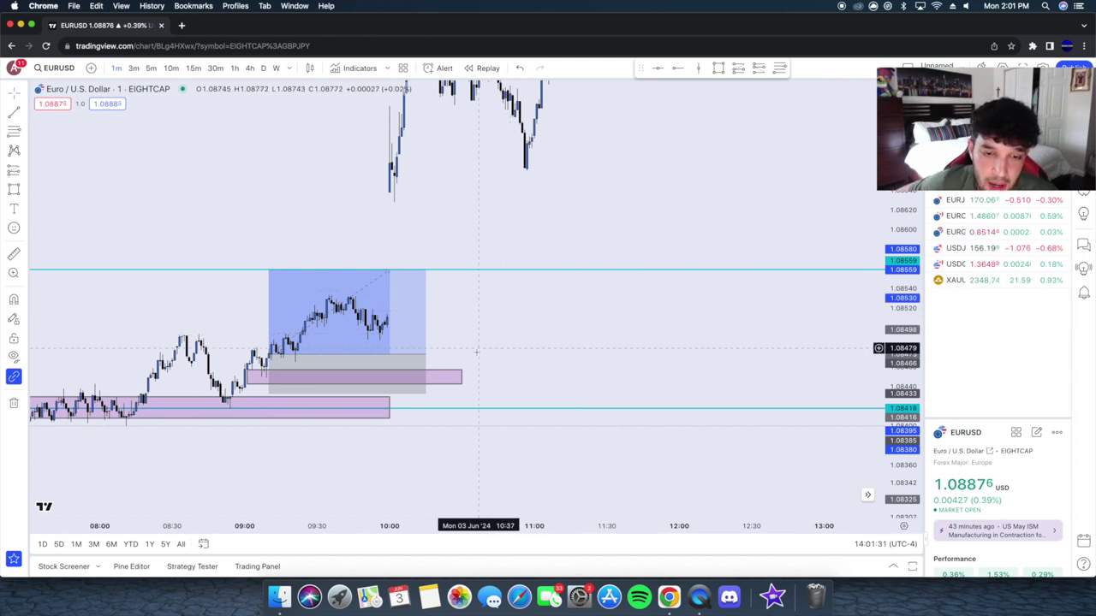
pyautogui.hscroll(-3, 477, 351)
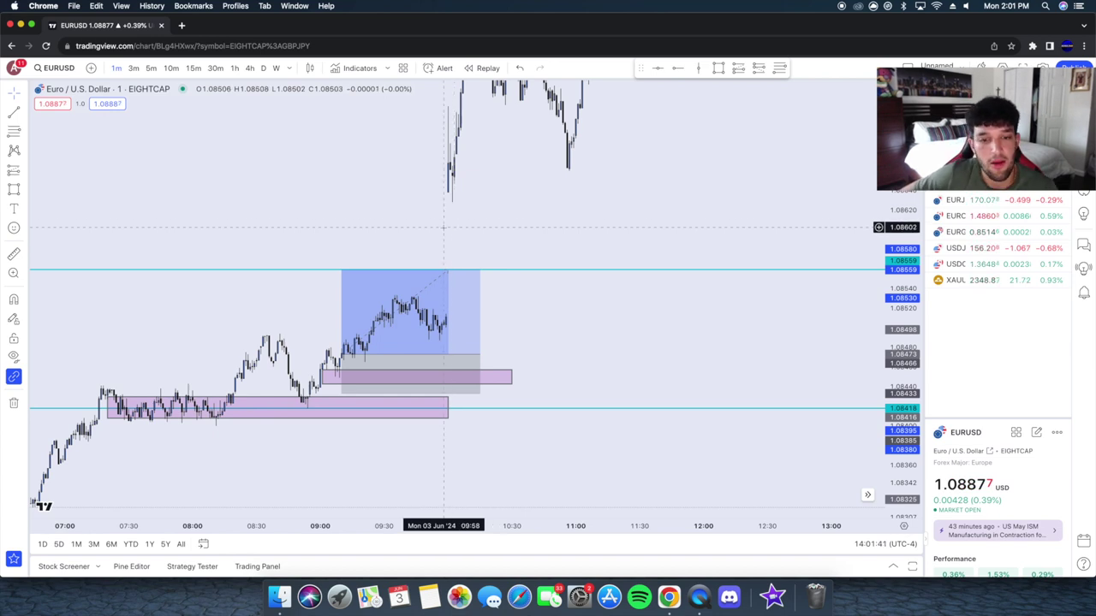
pyautogui.scroll(-3, 443, 227)
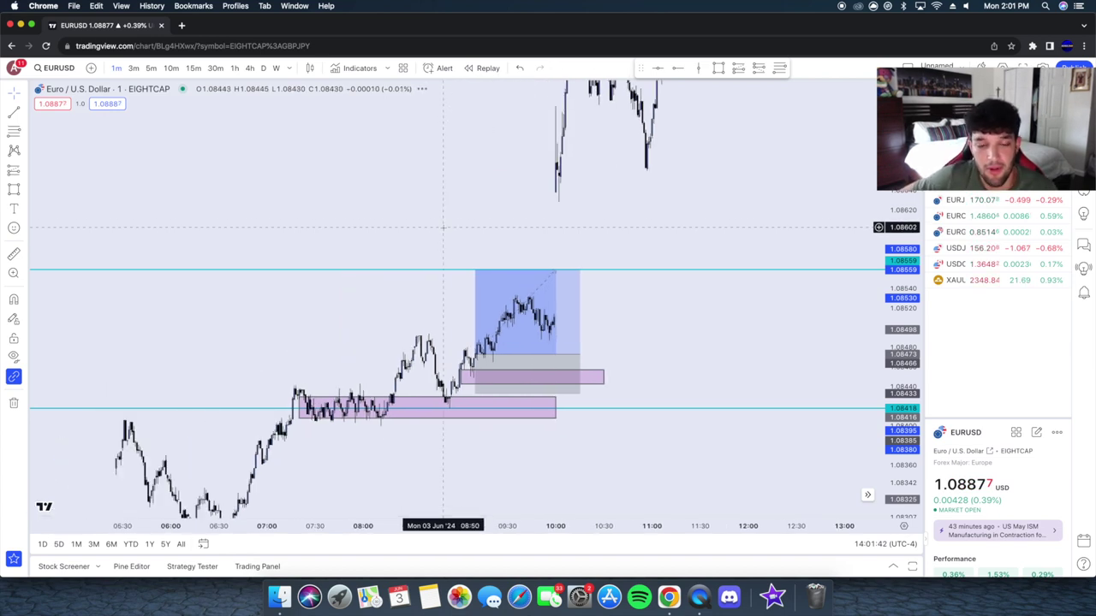
pyautogui.scroll(2, 443, 227)
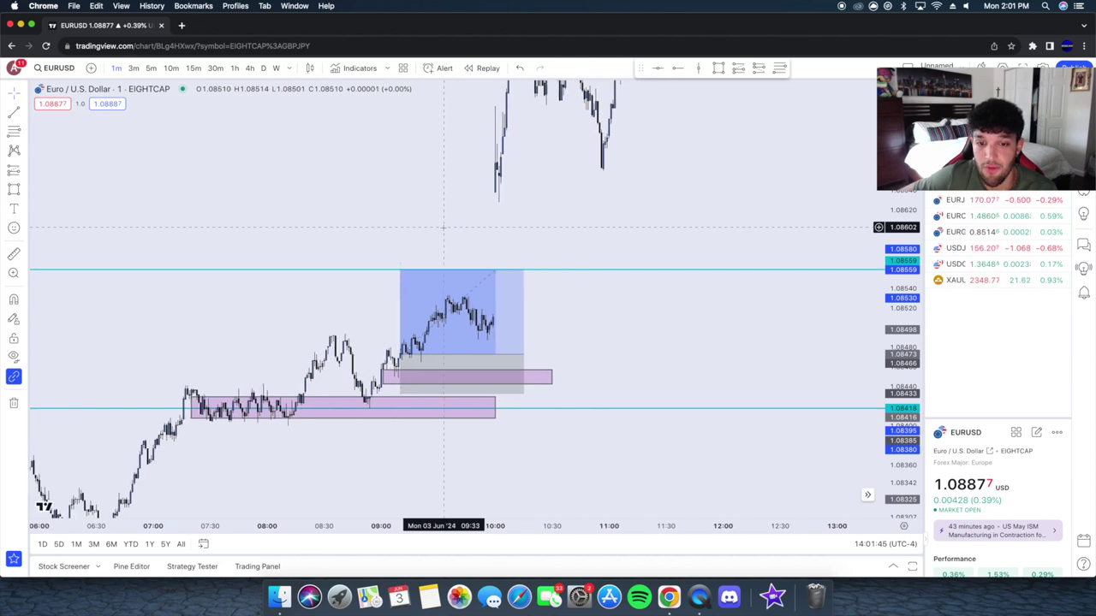